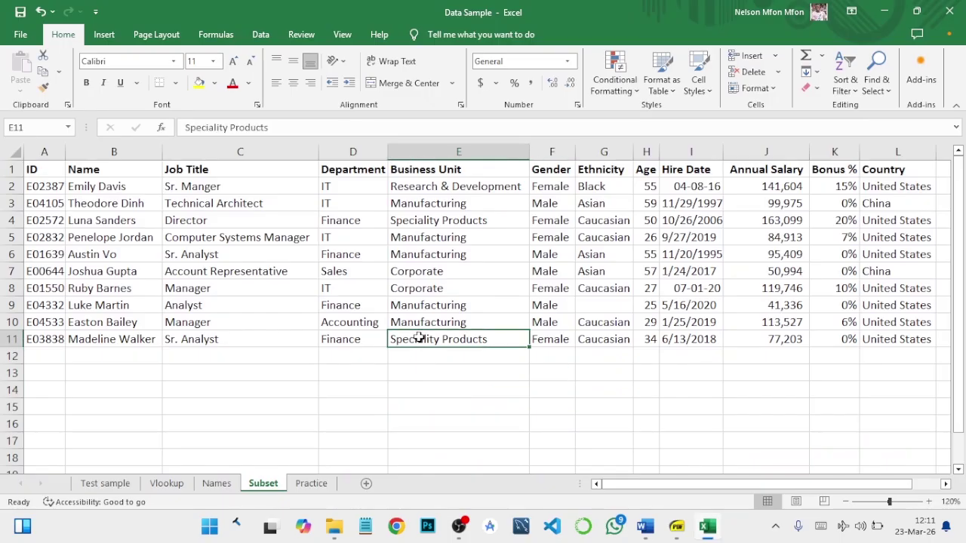
left_click(415, 253)
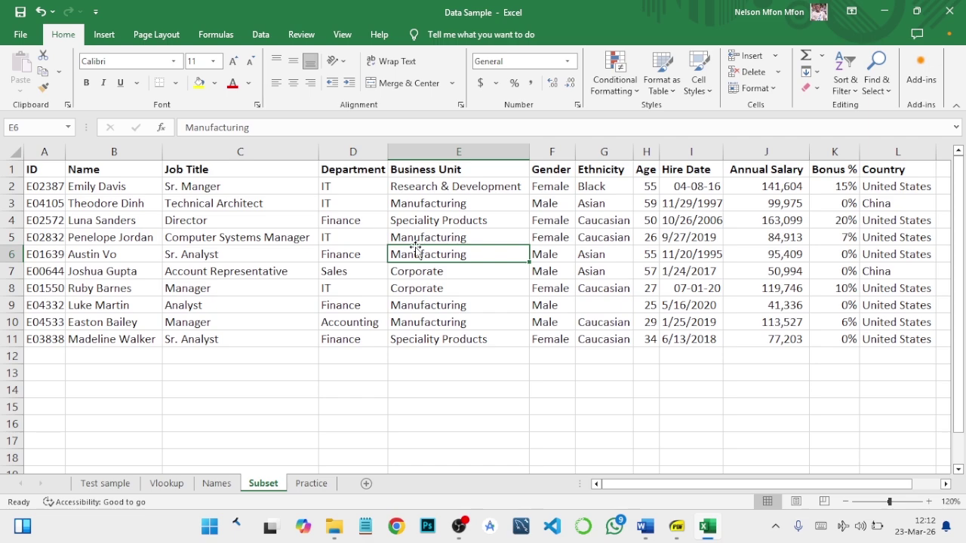
left_click(6, 340)
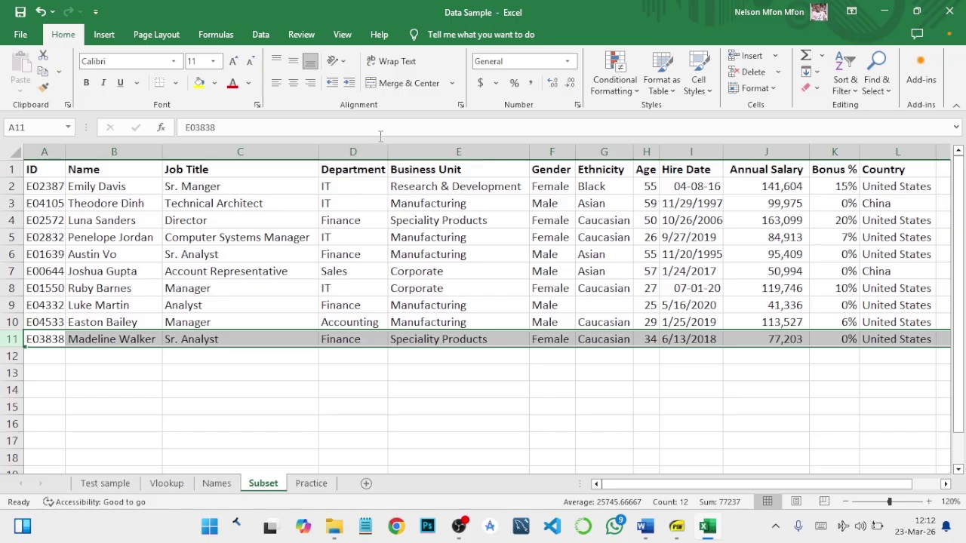
left_click(400, 204)
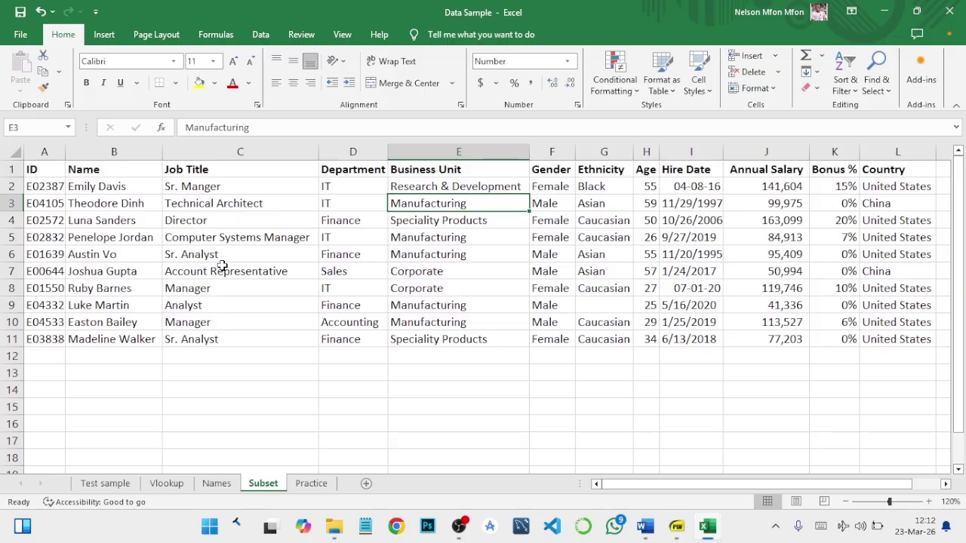
left_click(43, 356)
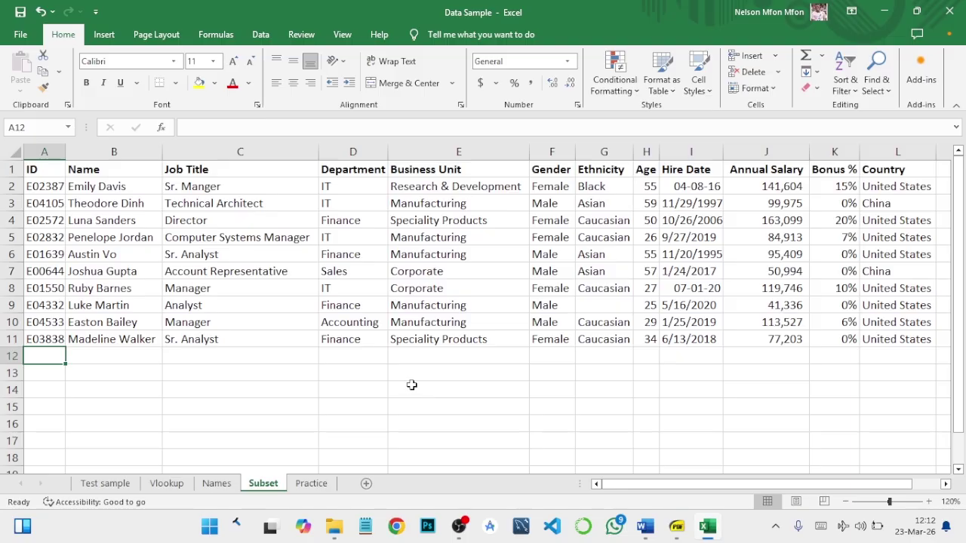
left_click(380, 288)
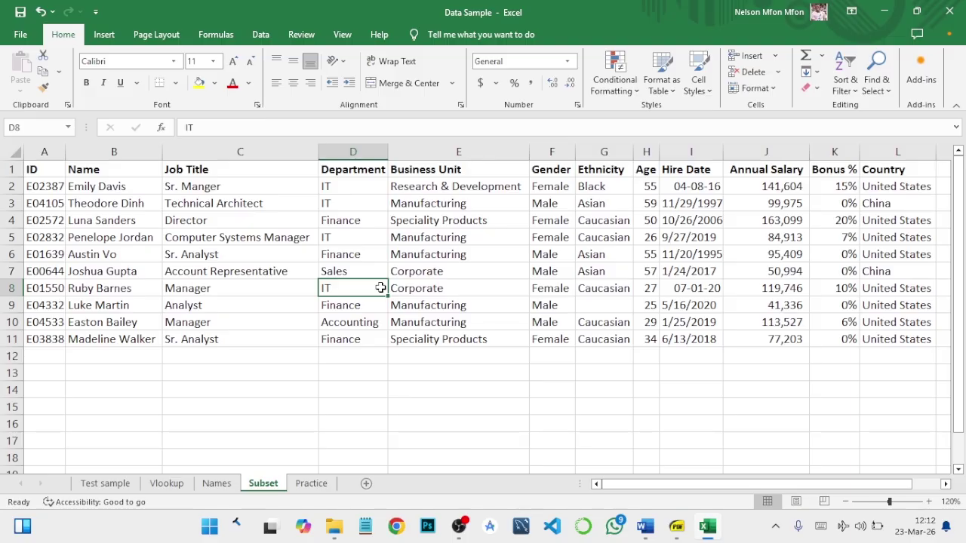
Convert the range A1:L11 on the Subset sheet into a table without treating the first row as headers.
left_click(365, 239)
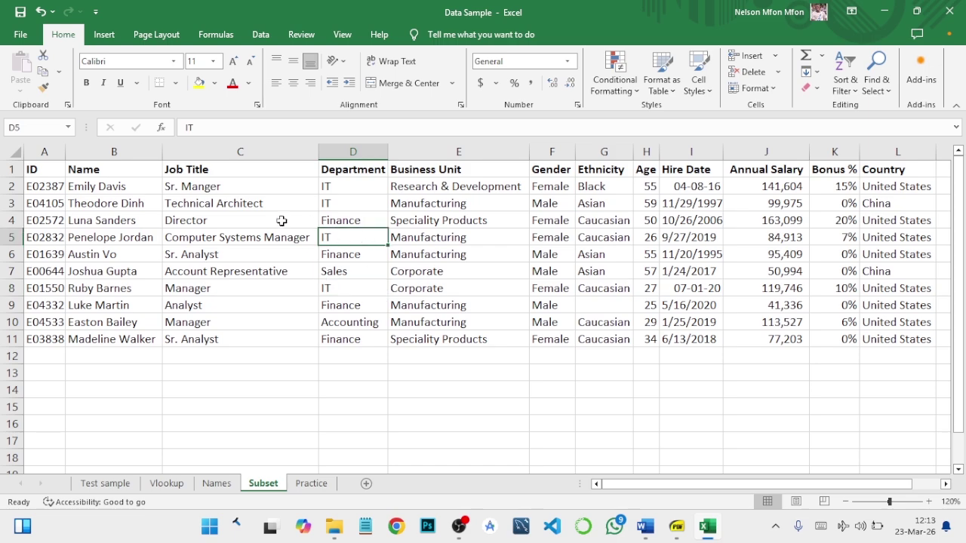
left_click(103, 34)
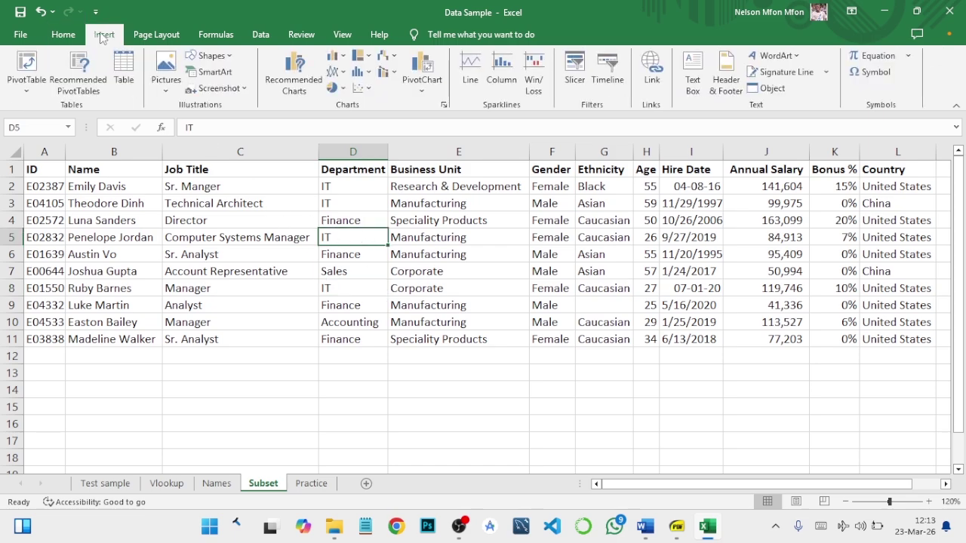
left_click(130, 74)
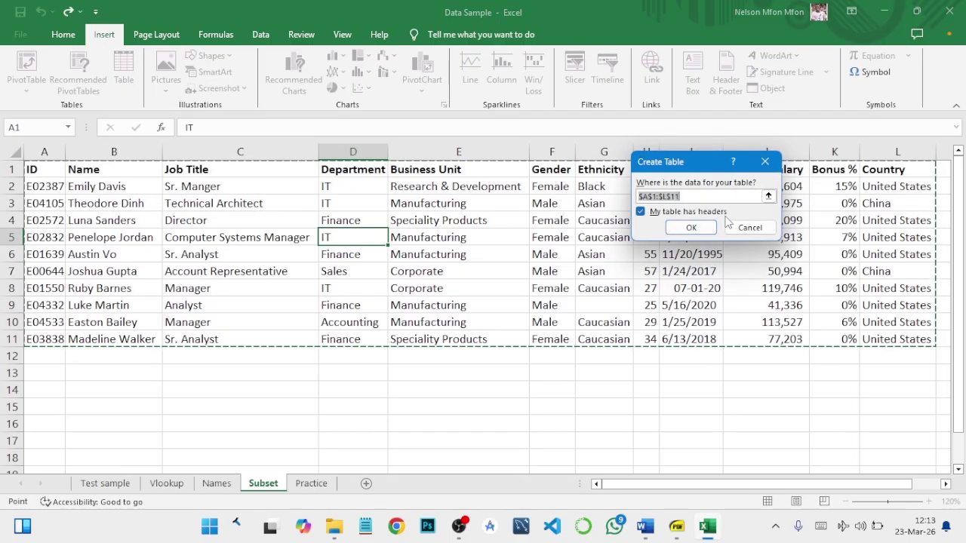
left_click(641, 212)
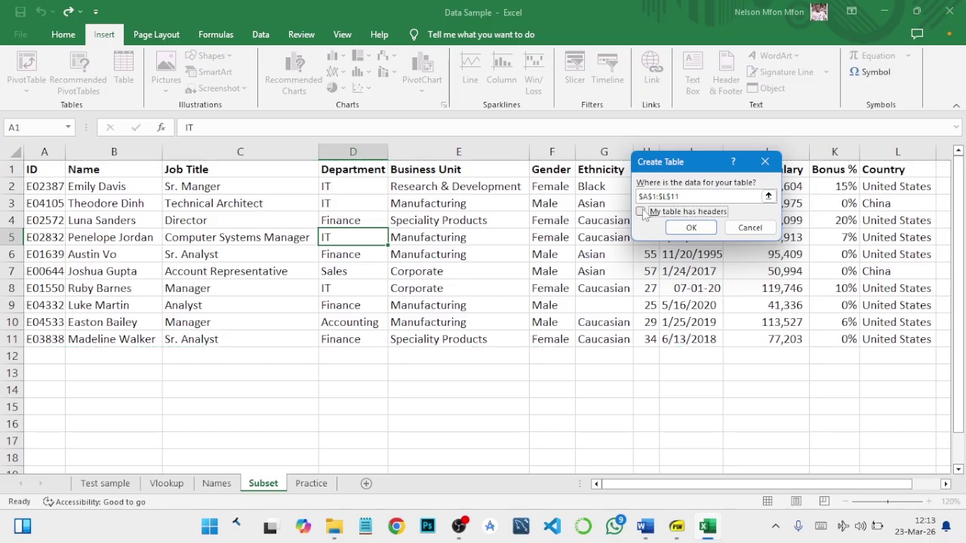
left_click(689, 227)
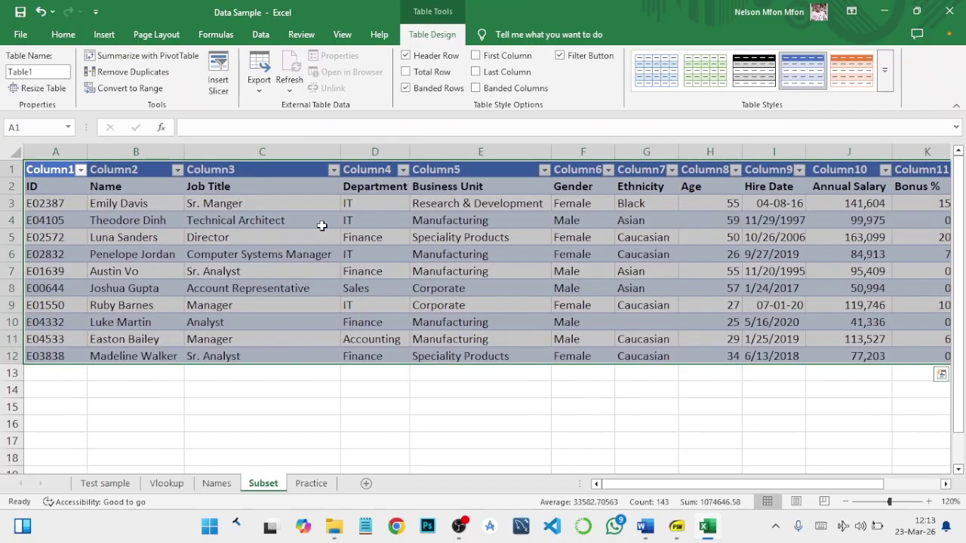
Try renaming the first table column's header to Reg No, and undo back to the plain data range.
left_click(229, 188)
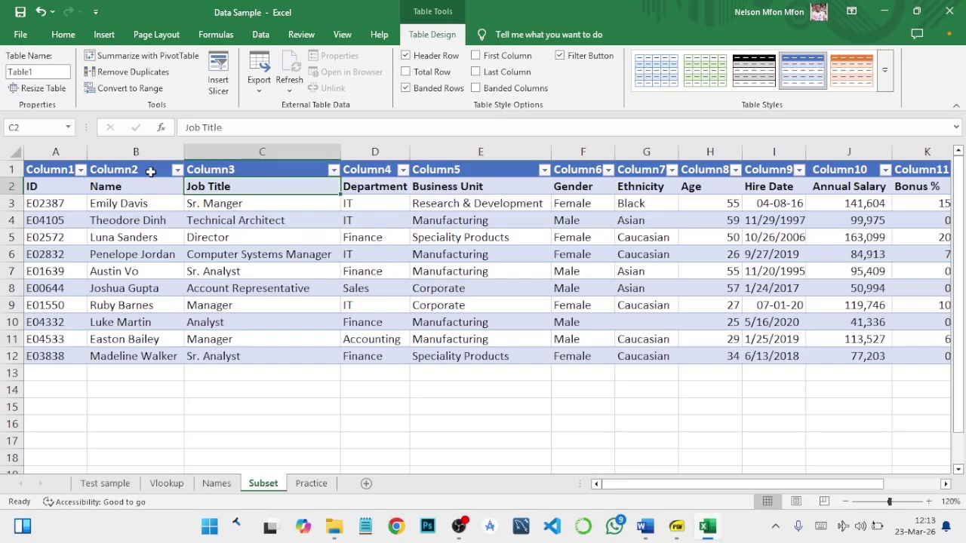
left_click(49, 169)
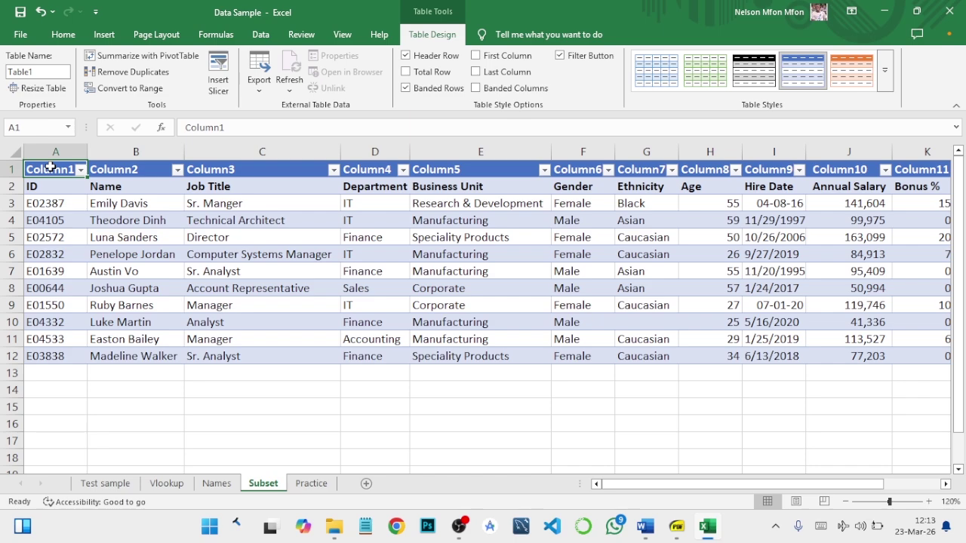
type("Reg No")
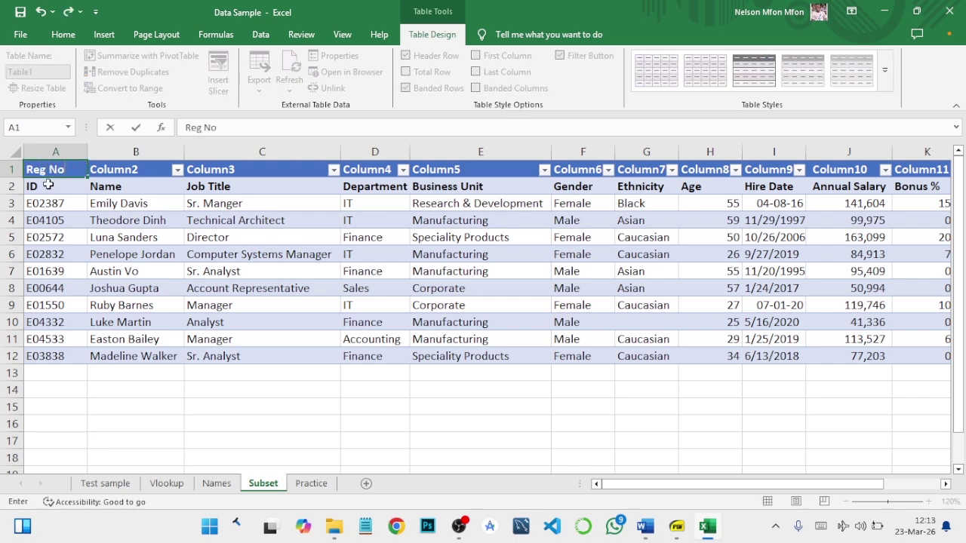
left_click(53, 188)
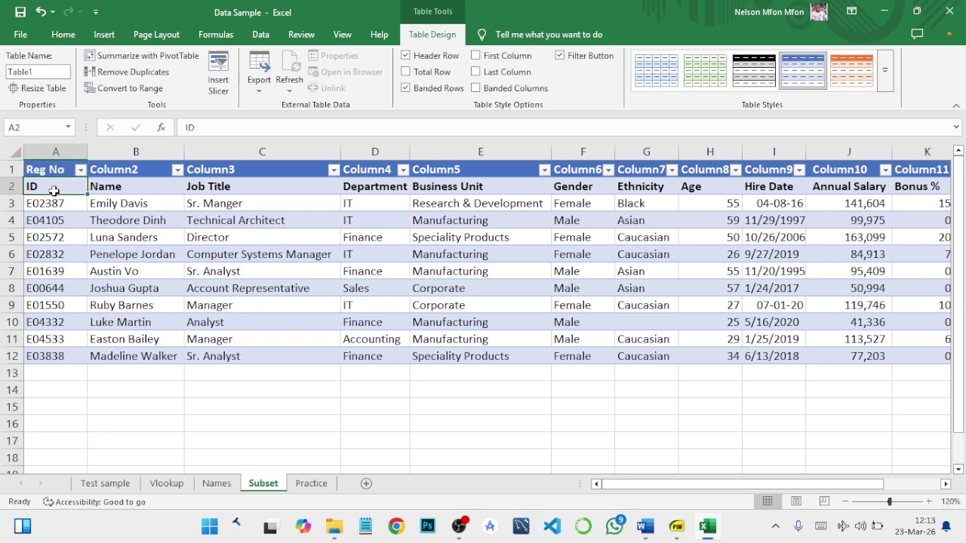
key("ctrl+z")
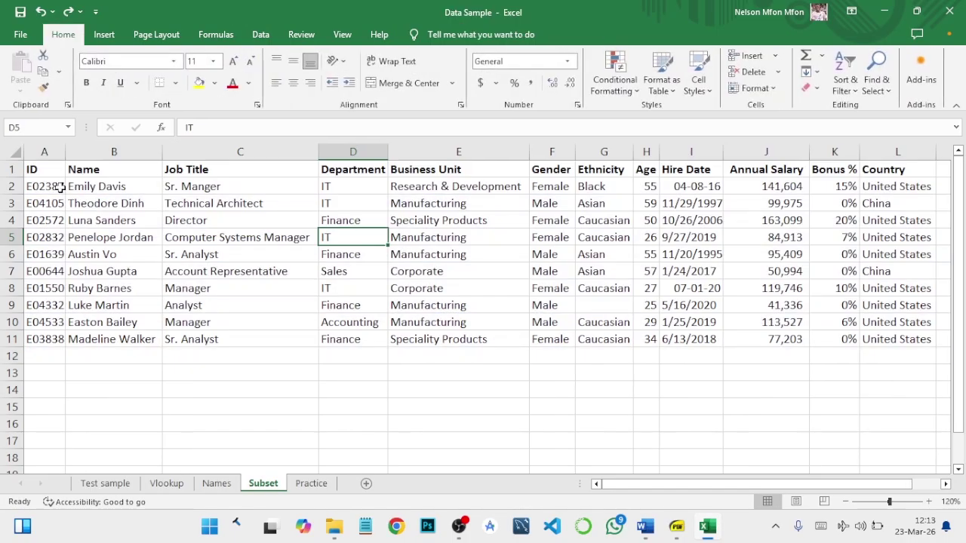
Convert the range A1:L11 into a table, keeping its first row as headers.
left_click(105, 34)
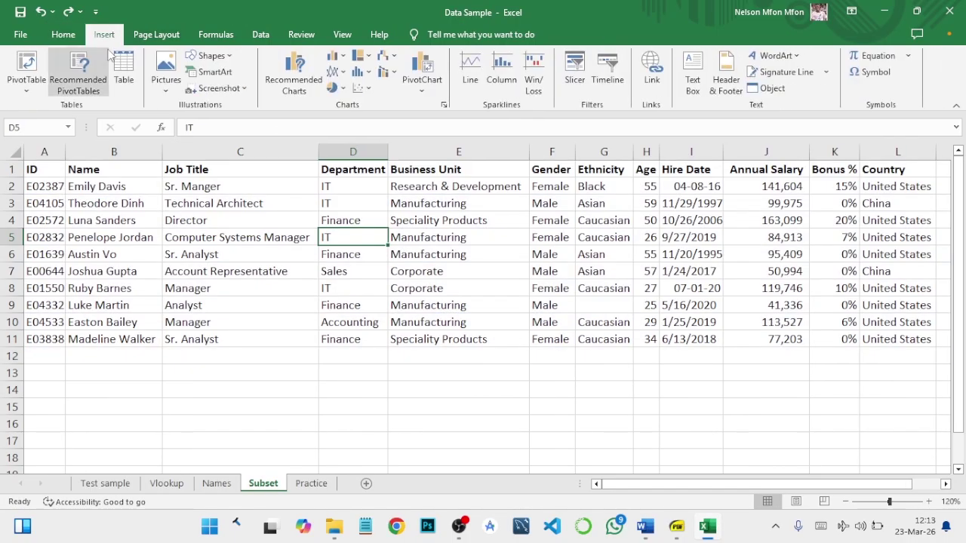
left_click(124, 72)
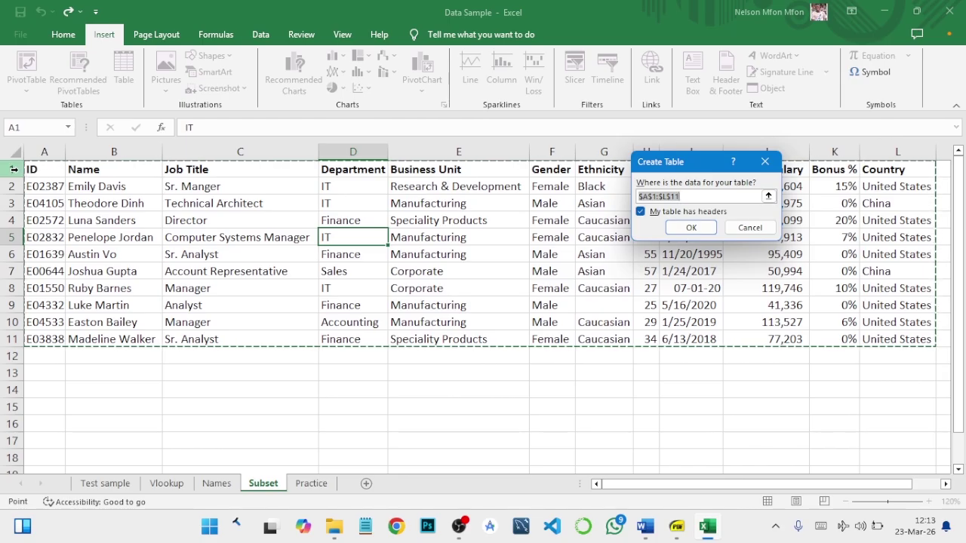
left_click(698, 230)
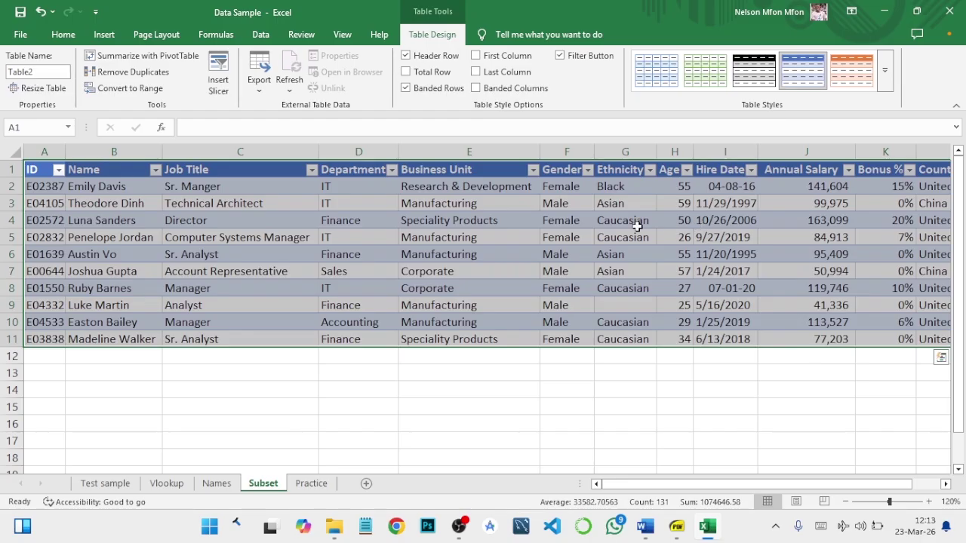
left_click(639, 222)
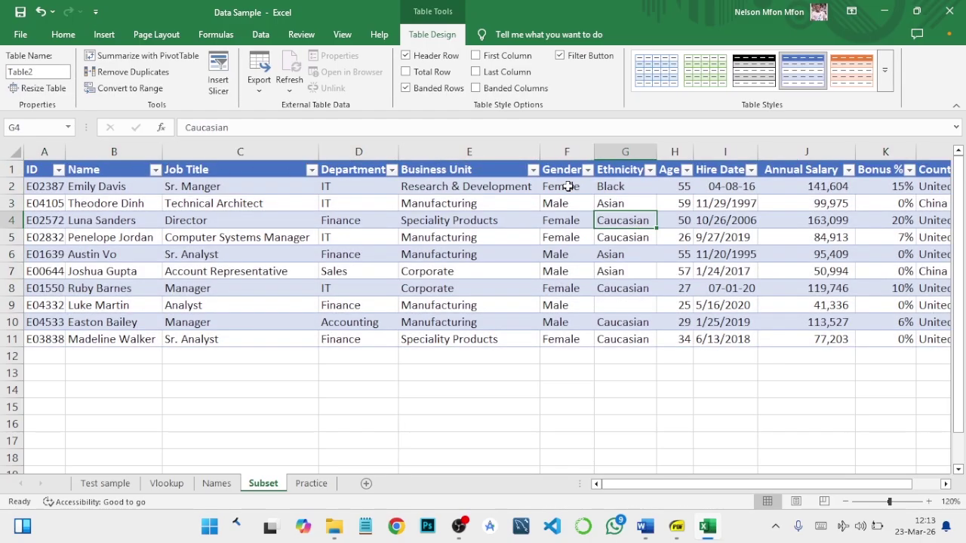
left_click(500, 240)
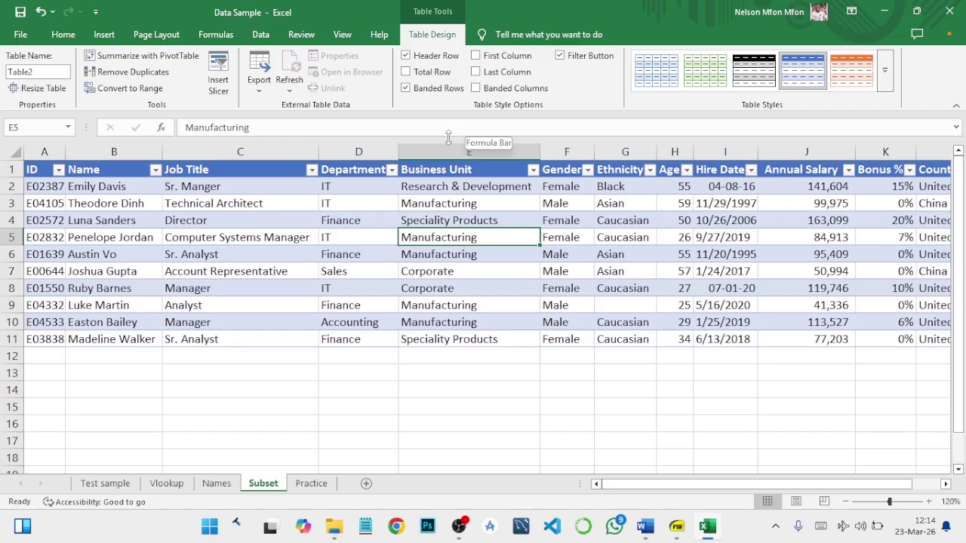
Filter the table's Department column to show only IT.
left_click(392, 171)
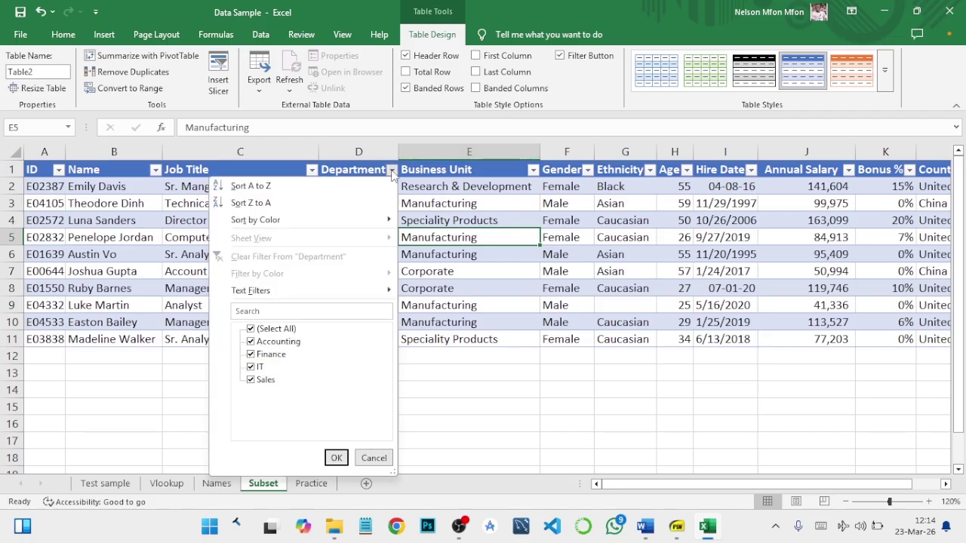
left_click(251, 329)
left_click(250, 367)
left_click(337, 458)
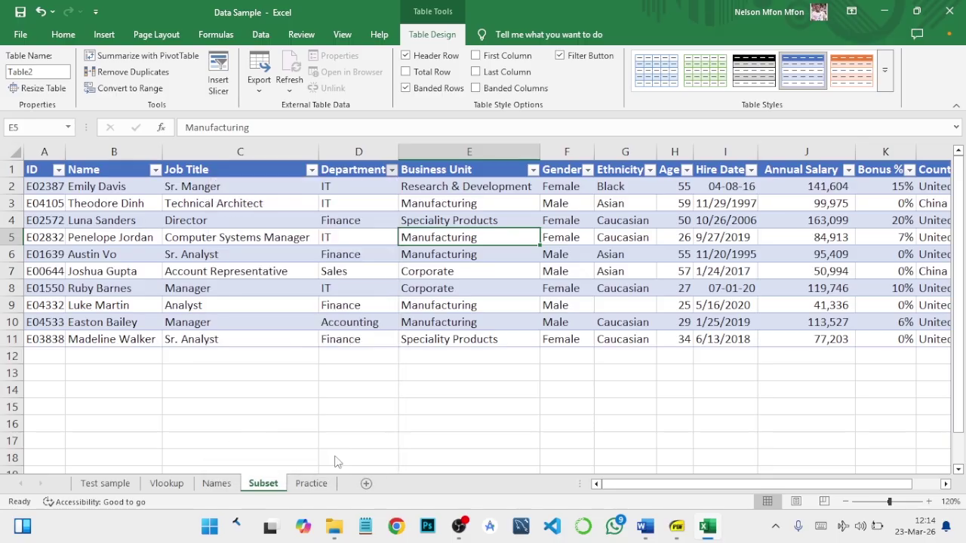
Reselect all departments in the Department filter to show every row.
left_click(391, 170)
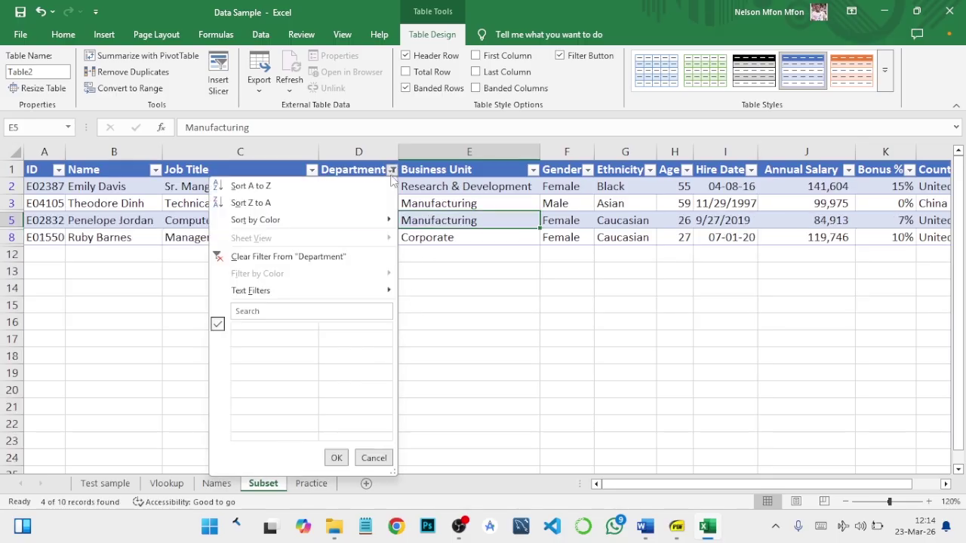
left_click(250, 329)
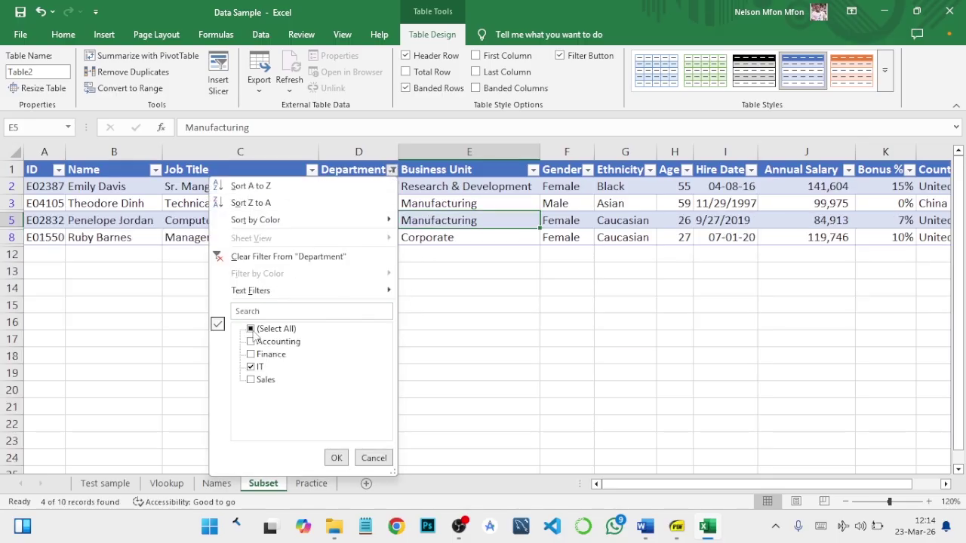
left_click(336, 458)
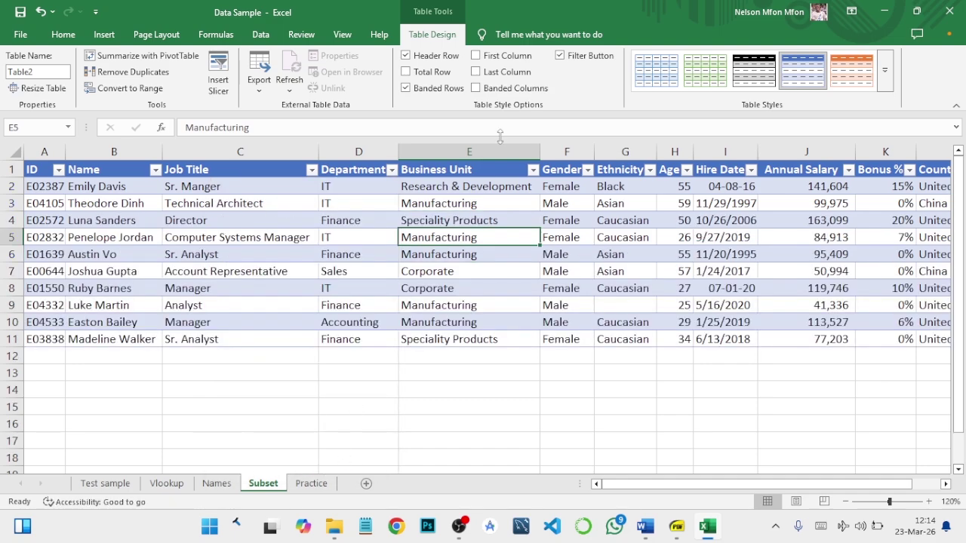
Hide the filter buttons in the table's header row and show them again.
left_click(560, 57)
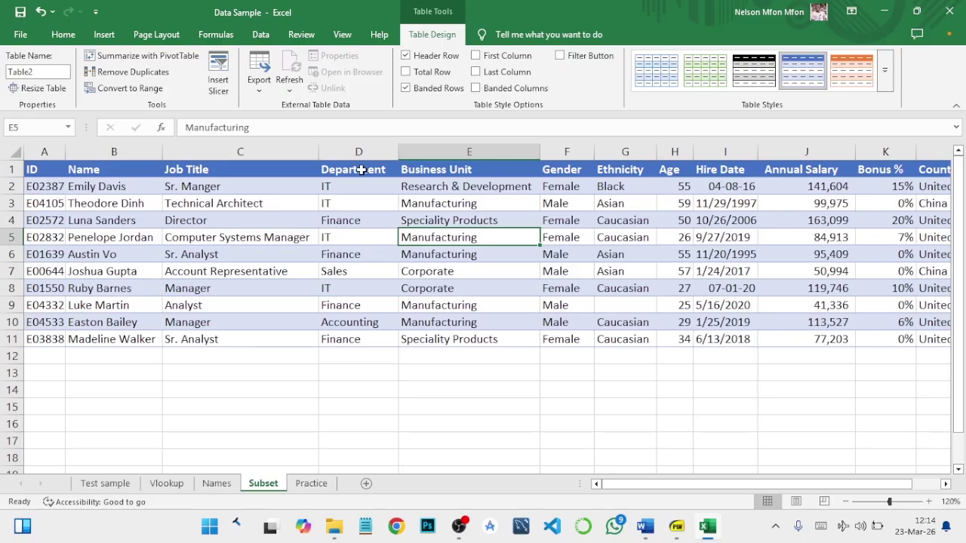
left_click(560, 57)
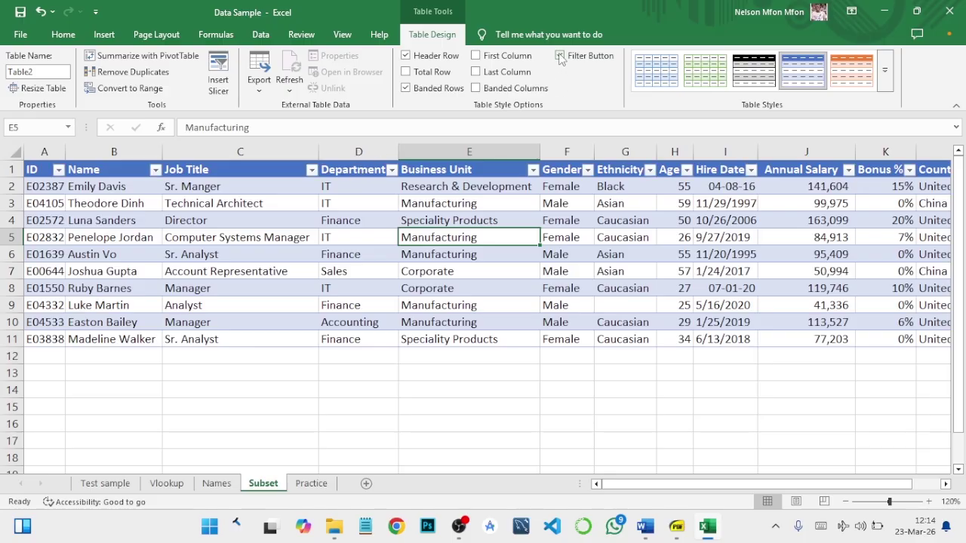
Add a total row to the table and calculate the Sum of the Annual Salary column in it.
left_click(407, 73)
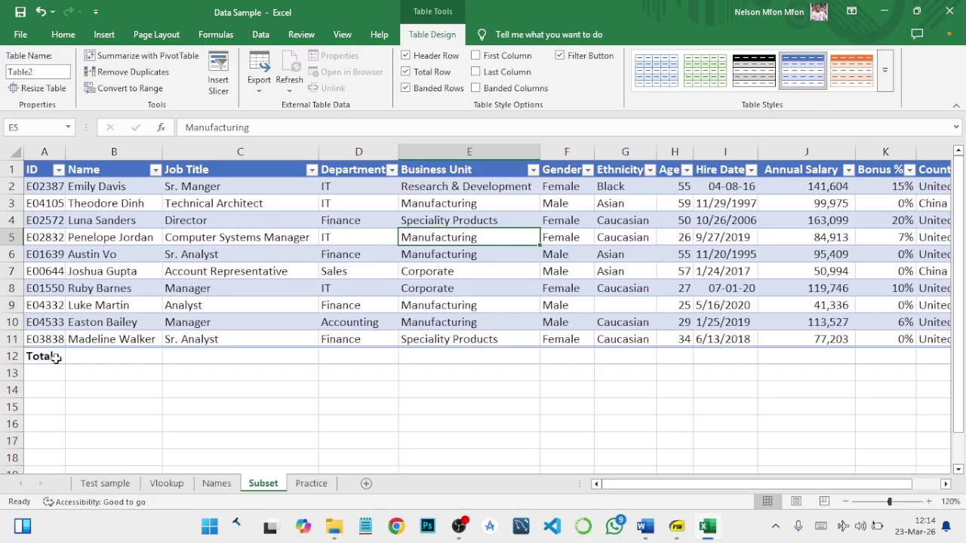
left_click(820, 356)
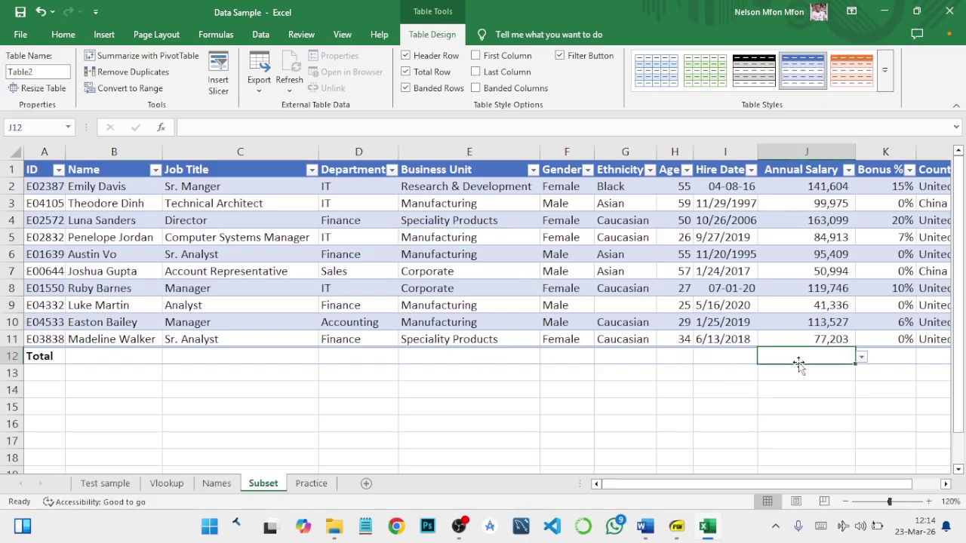
left_click(864, 361)
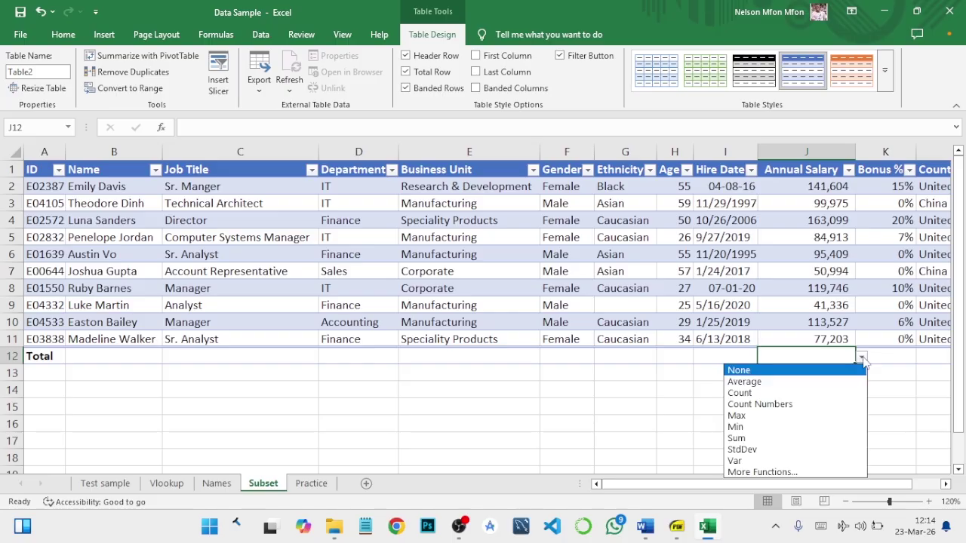
left_click(751, 441)
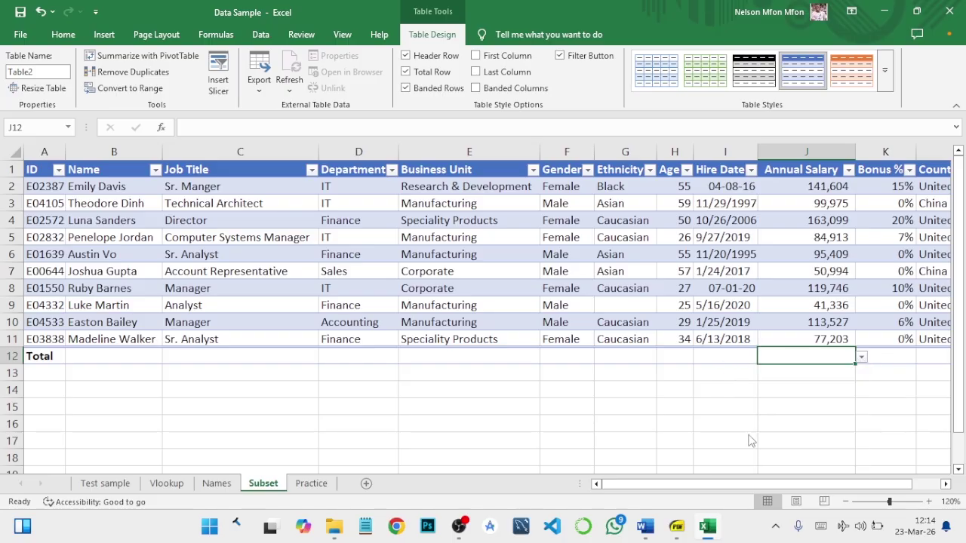
Switch the Annual Salary calculation in the total row to Max and after that to Min.
left_click(862, 357)
left_click(758, 417)
left_click(862, 357)
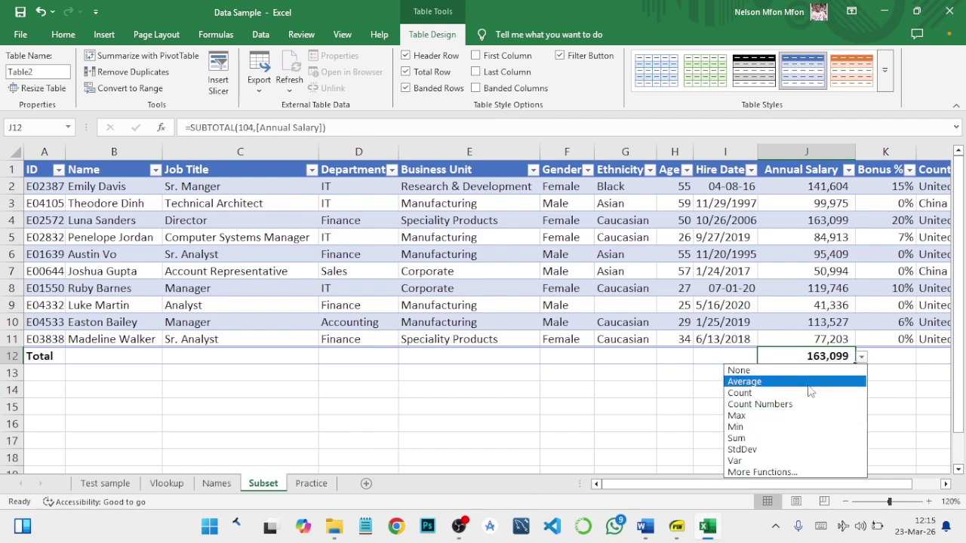
left_click(750, 427)
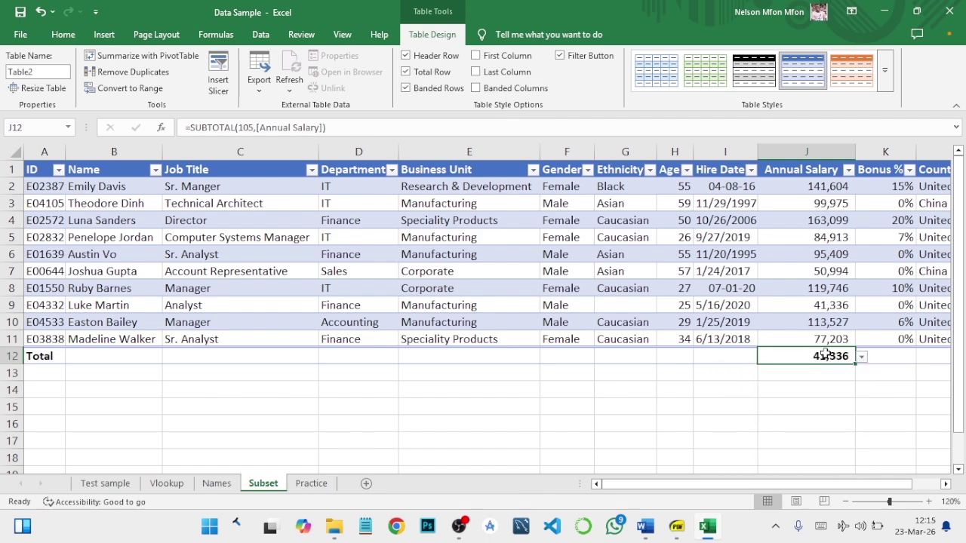
Switch the Annual Salary calculation in the total row to Count and after that to Average.
left_click(861, 357)
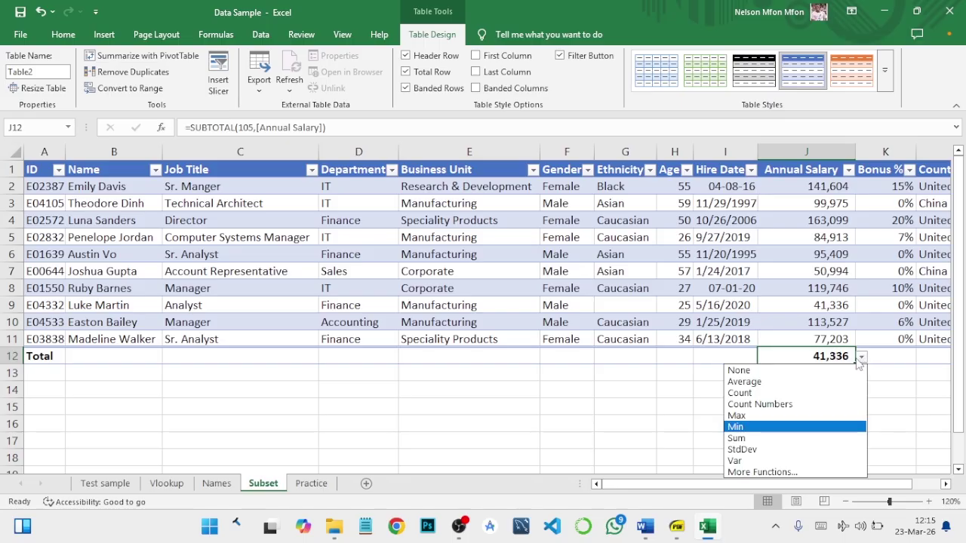
left_click(755, 393)
left_click(861, 357)
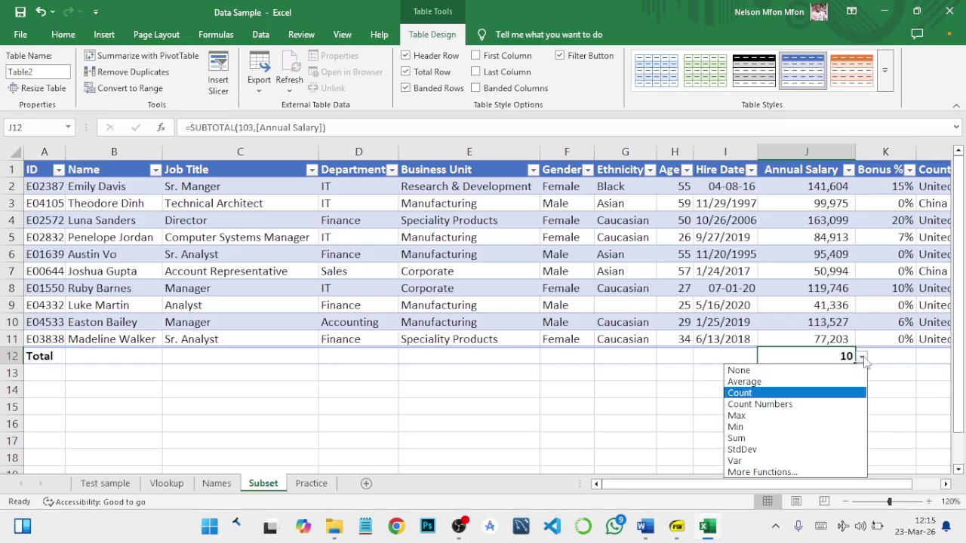
left_click(775, 383)
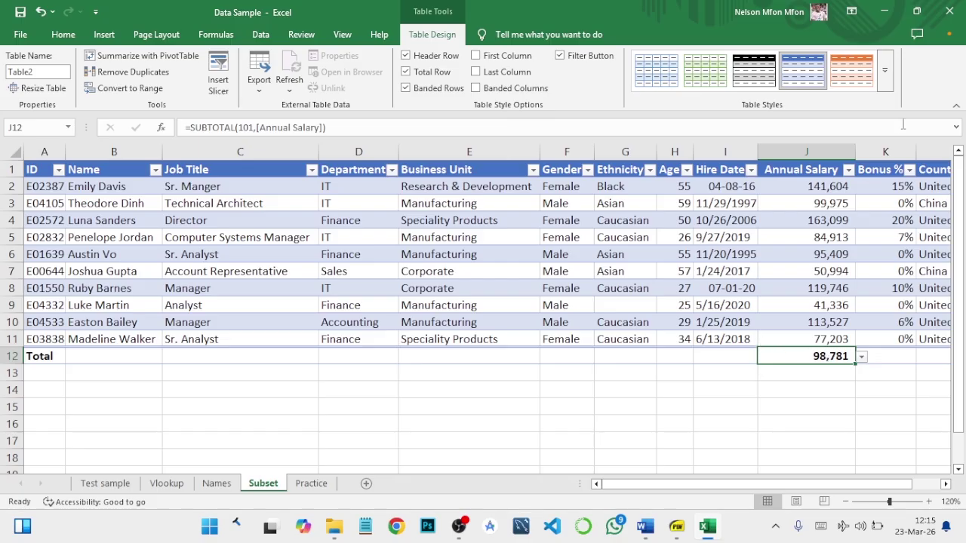
Try a Medium orange table style on the table and replace it with the Medium black-header style with grey banded rows.
left_click(881, 72)
left_click(720, 260)
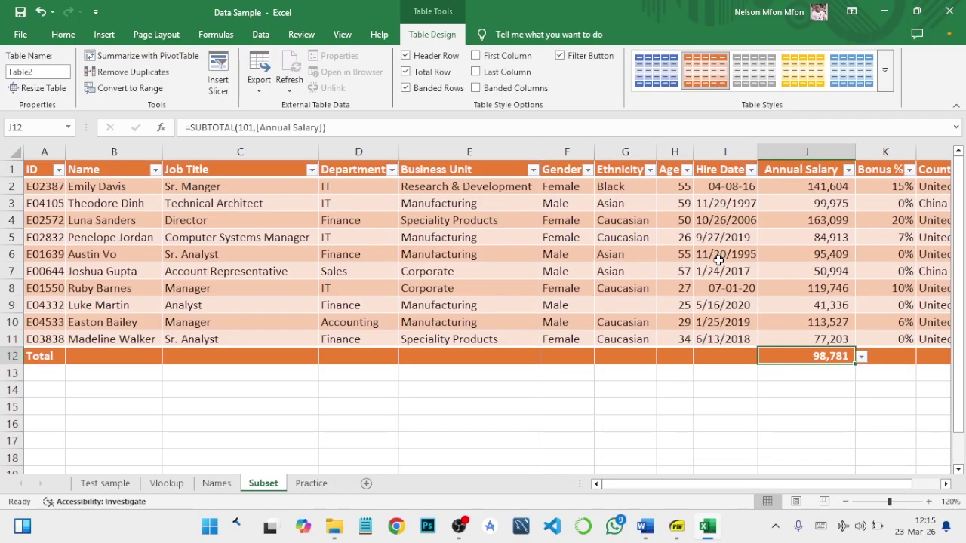
left_click(885, 70)
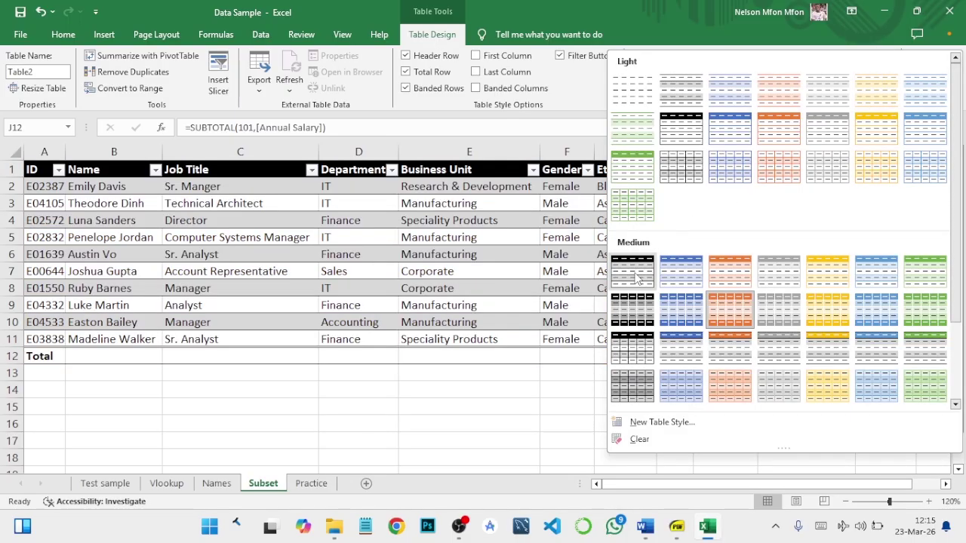
left_click(636, 279)
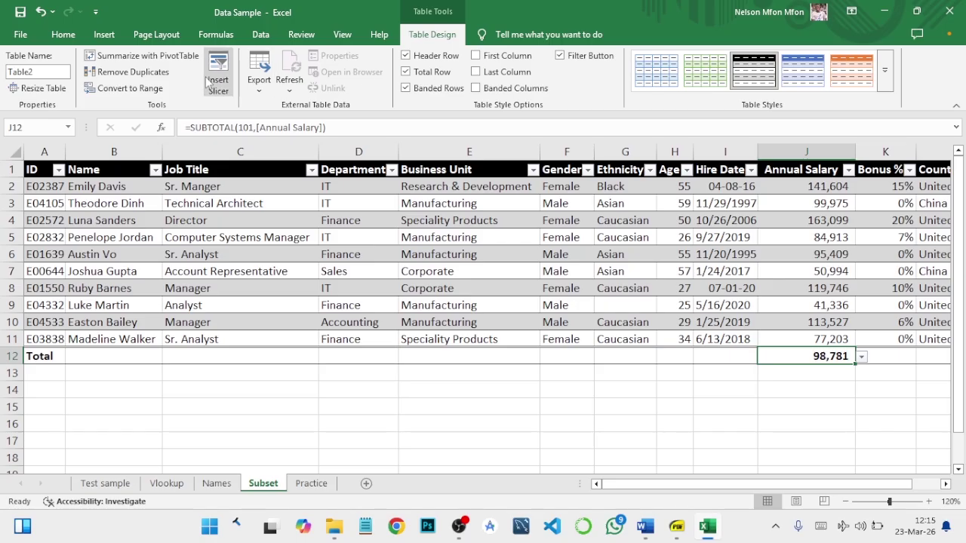
Rename the table as data.
left_click(40, 73)
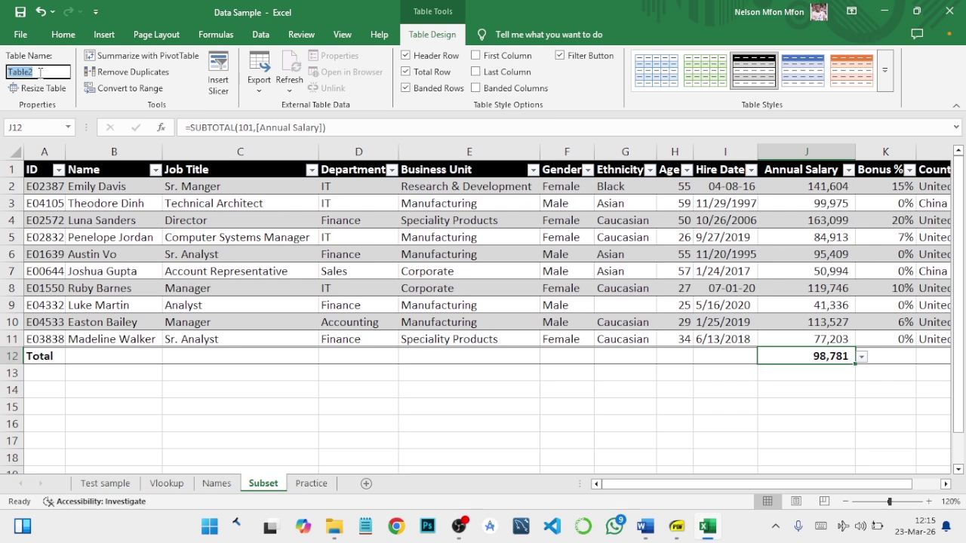
type("data")
key("Return")
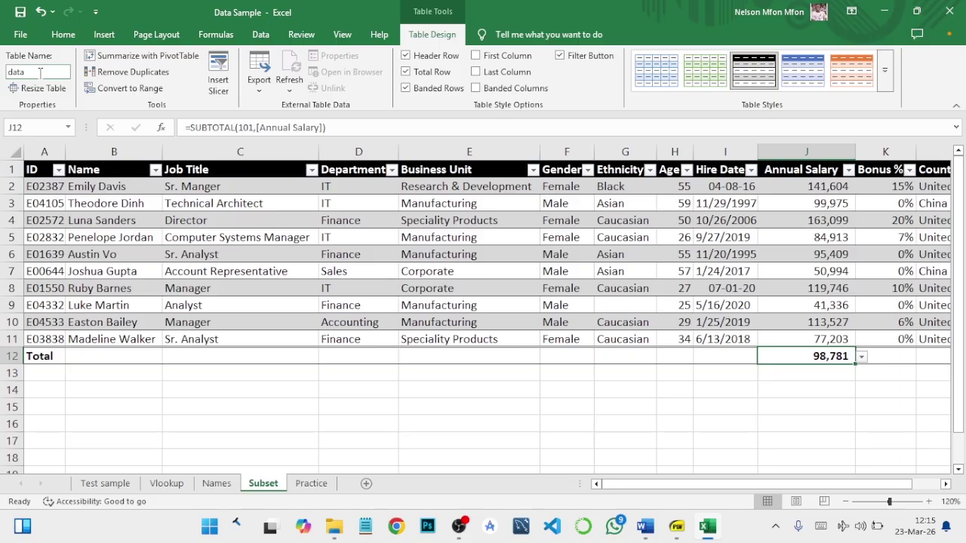
Try to extend the table name with a space to "data one".
left_click(40, 72)
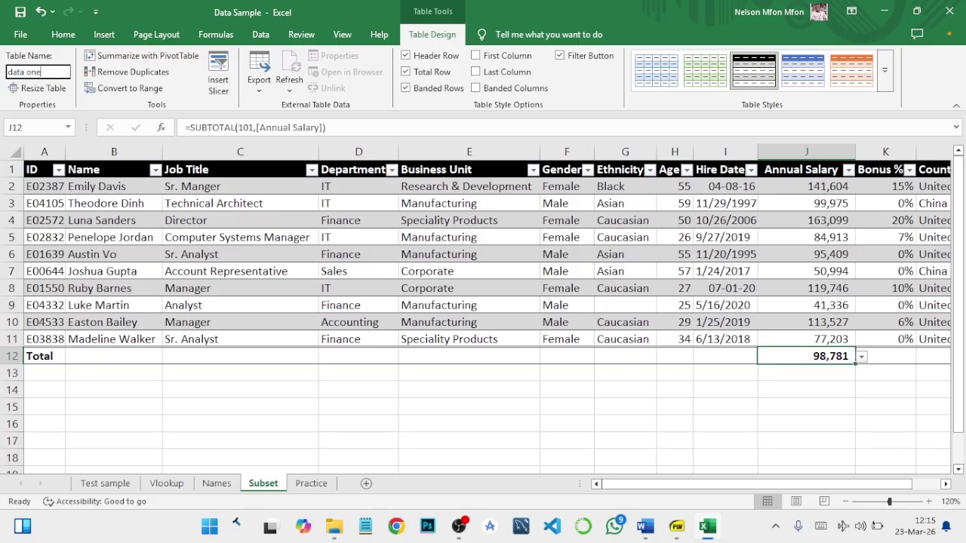
type("one")
key("Return")
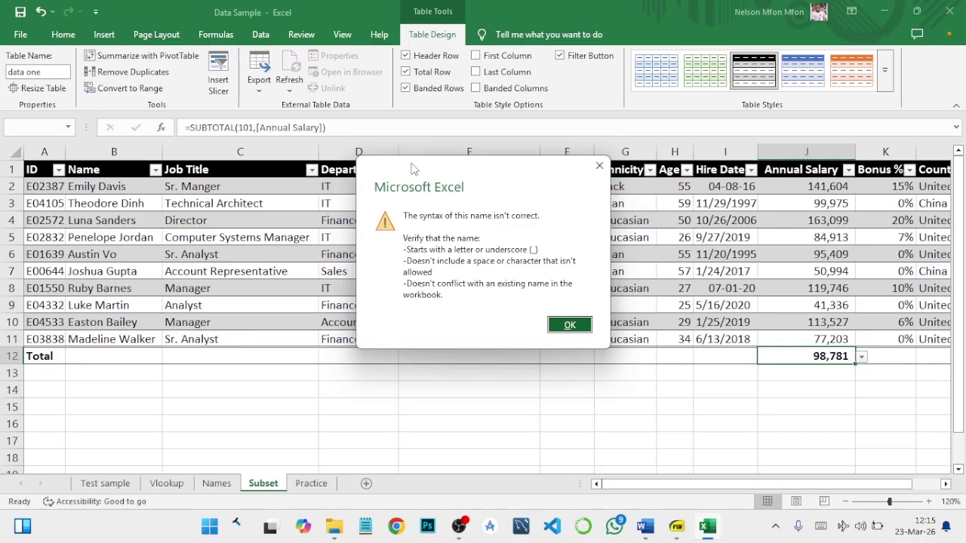
left_click(599, 166)
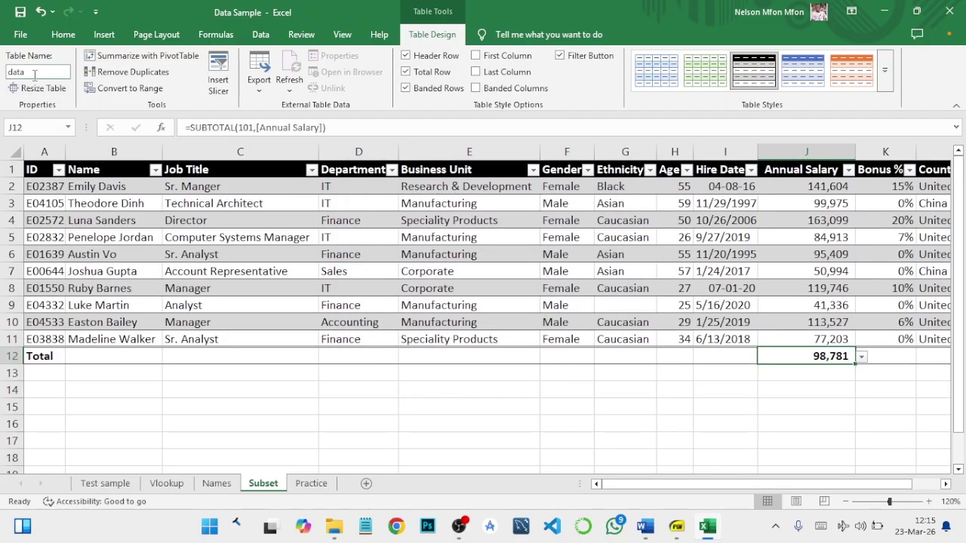
Rename the table as data_one, using an underscore between the words.
left_click(35, 74)
left_click(35, 73)
type("_one")
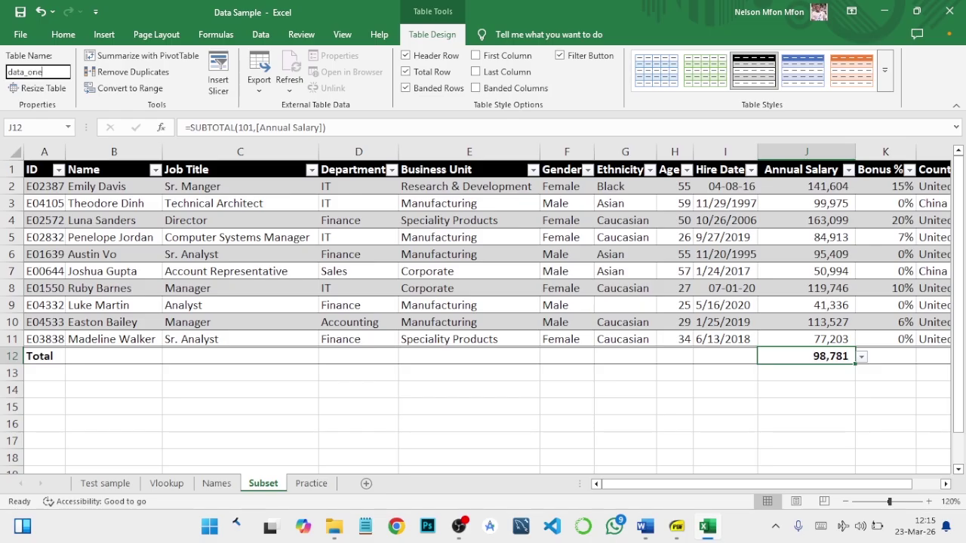
key("Return")
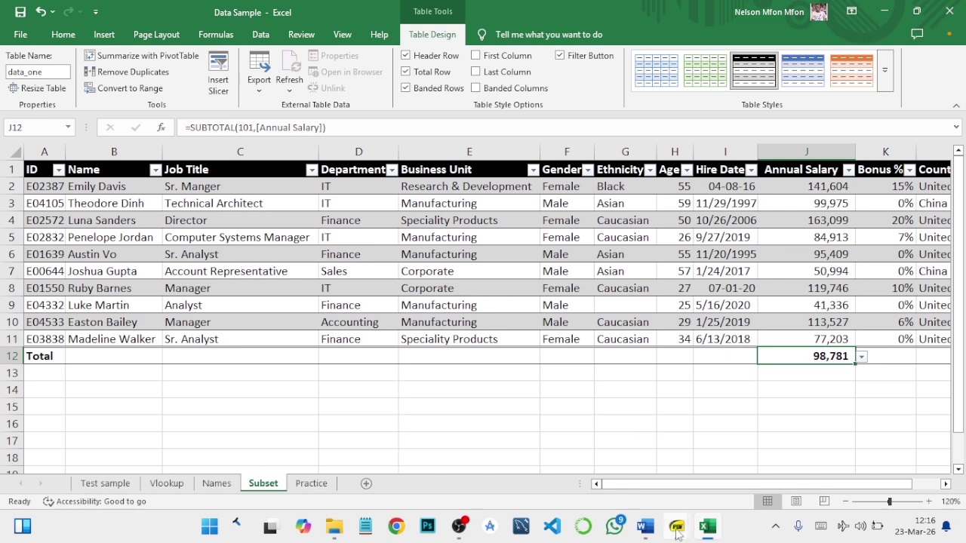
Switch to SumatraPDF to read the Excel Visualization topics in the course outline and the Slicers notes in the handbook, and return to Excel.
mouse_move(678, 528)
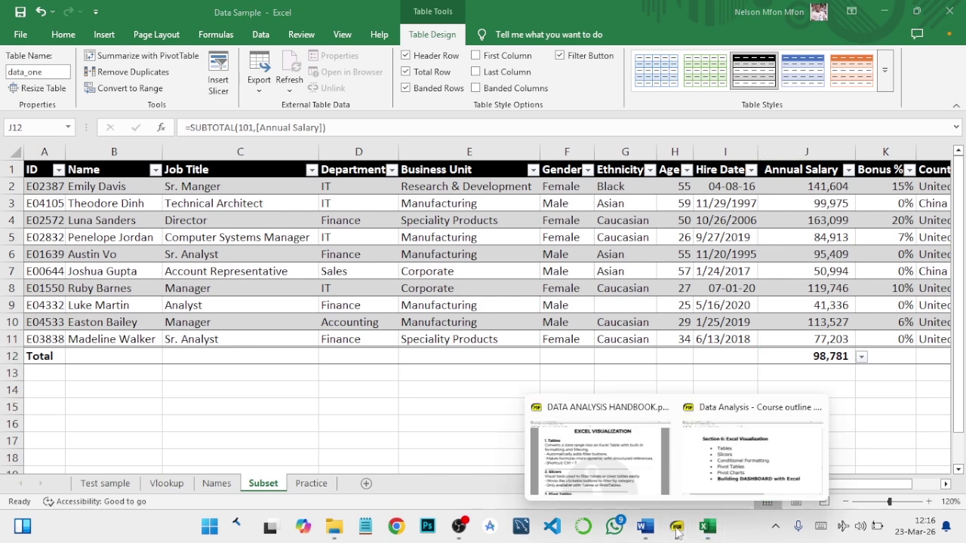
left_click(739, 468)
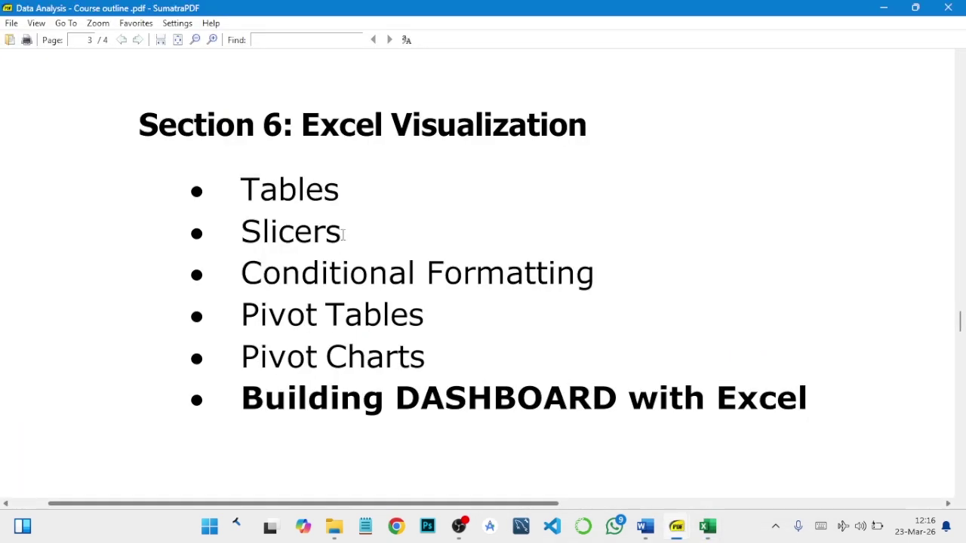
mouse_move(677, 527)
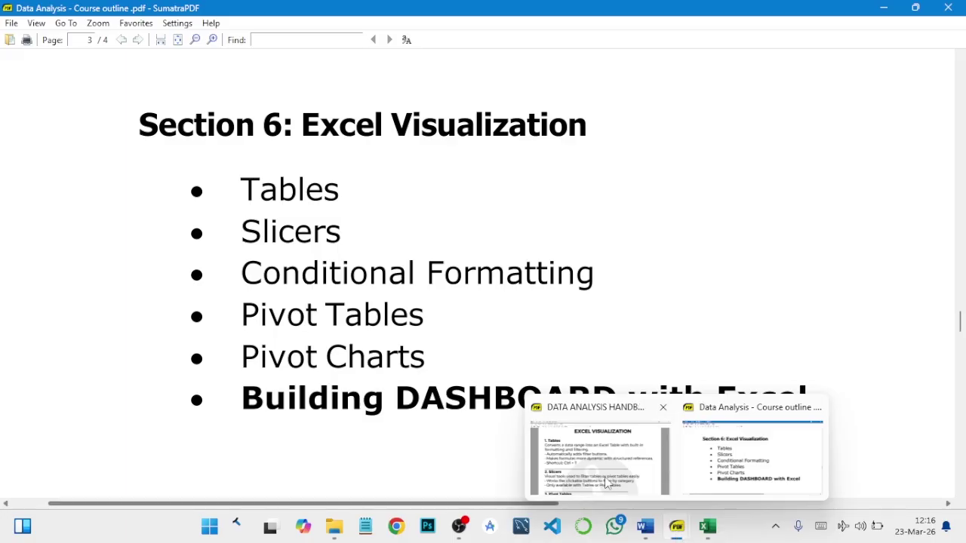
left_click(604, 453)
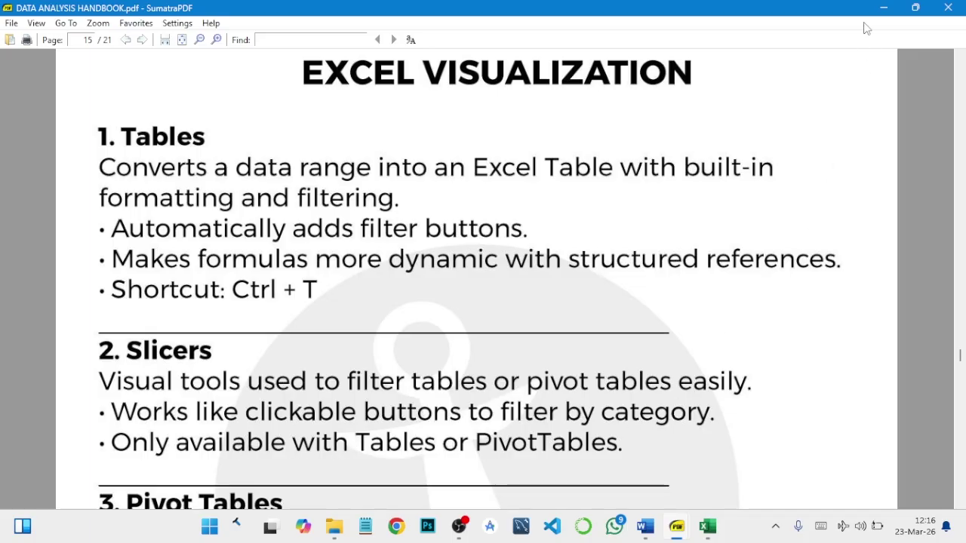
left_click(883, 8)
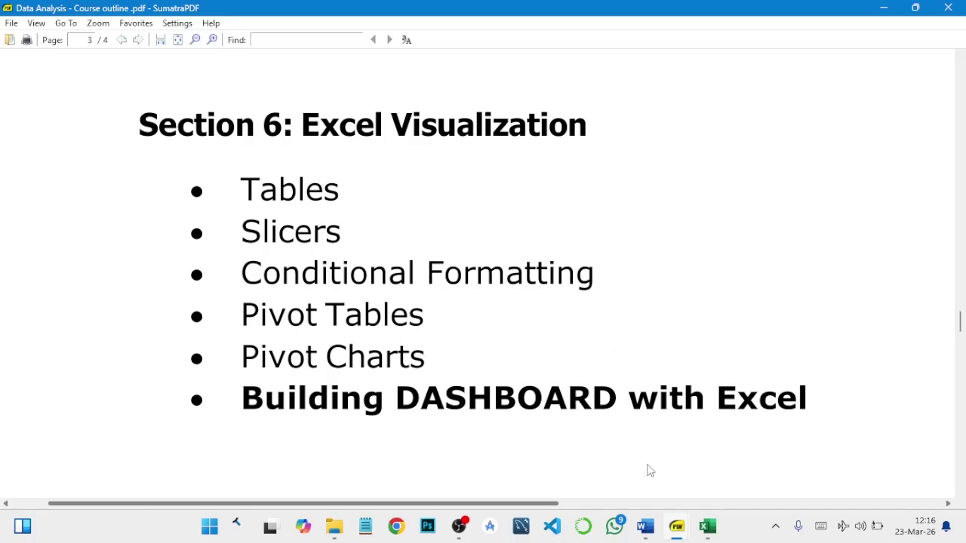
left_click(696, 512)
Insert a Department slicer for the table and place it over the Gender to Hire Date columns, starting around row 5.
left_click(459, 281)
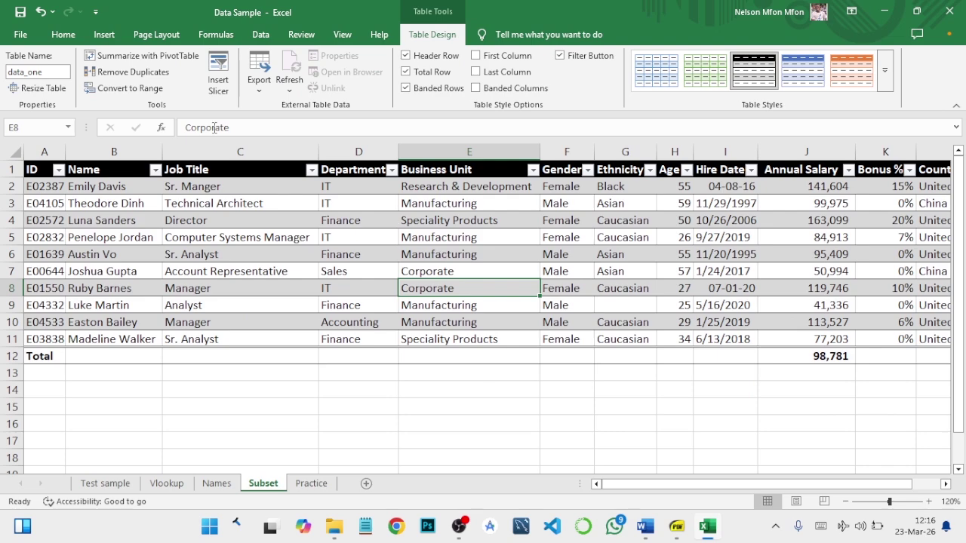
left_click(97, 36)
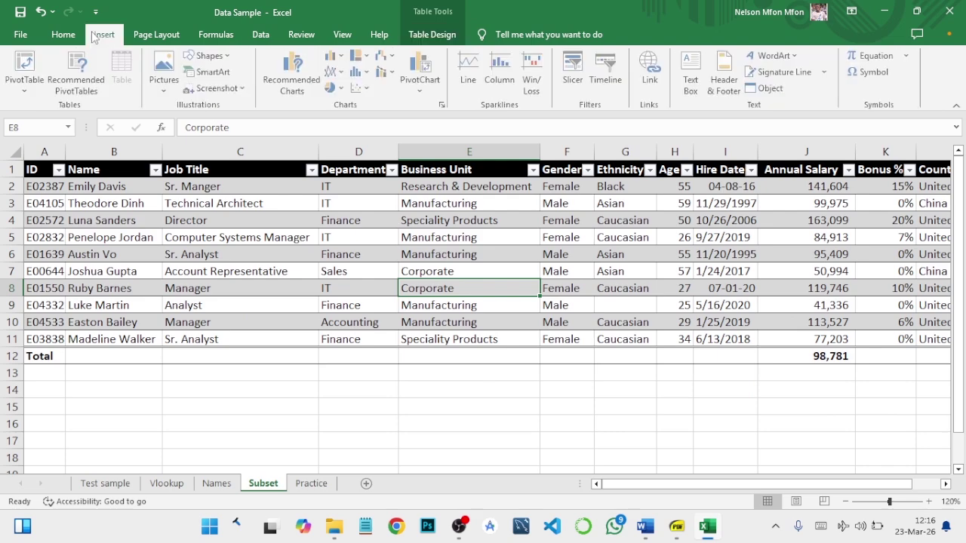
left_click(575, 76)
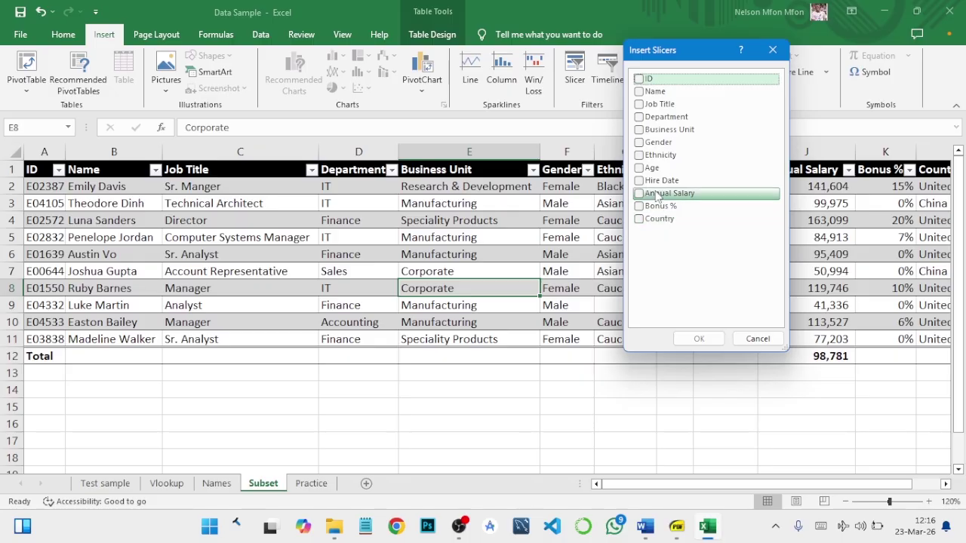
left_click(640, 117)
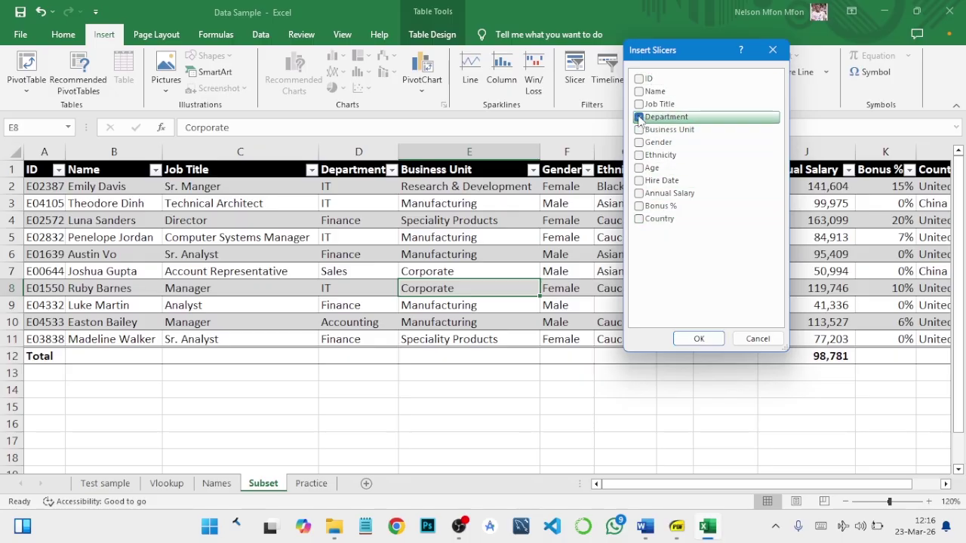
left_click(699, 339)
left_click_drag(492, 218, 644, 245)
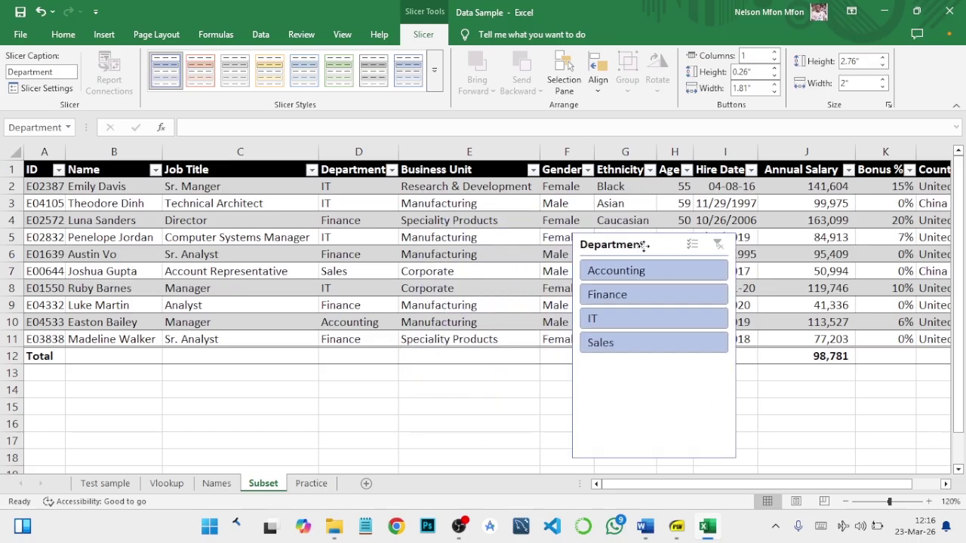
Filter the table with the Department slicer by IT, Finance and Accounting in turn, and clear the slicer's filter.
left_click(603, 322)
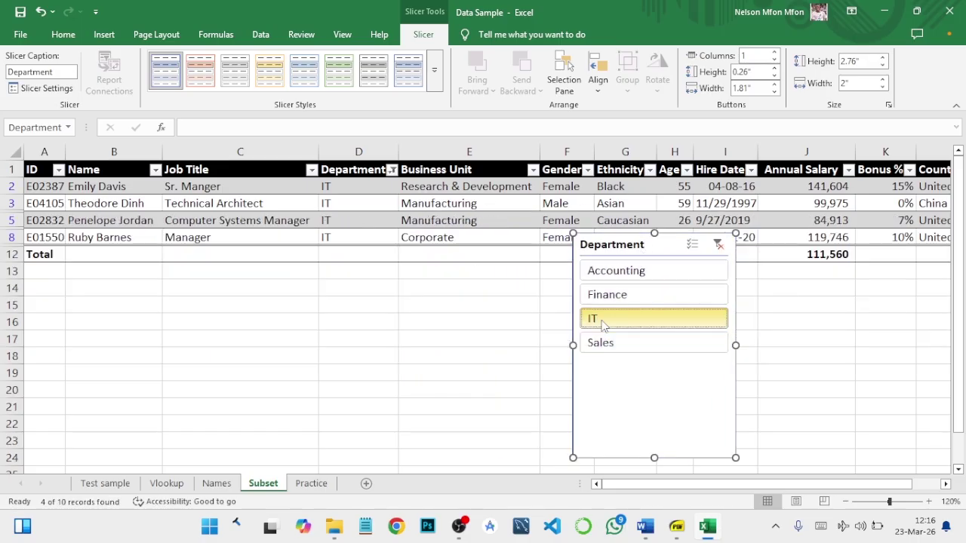
left_click(615, 298)
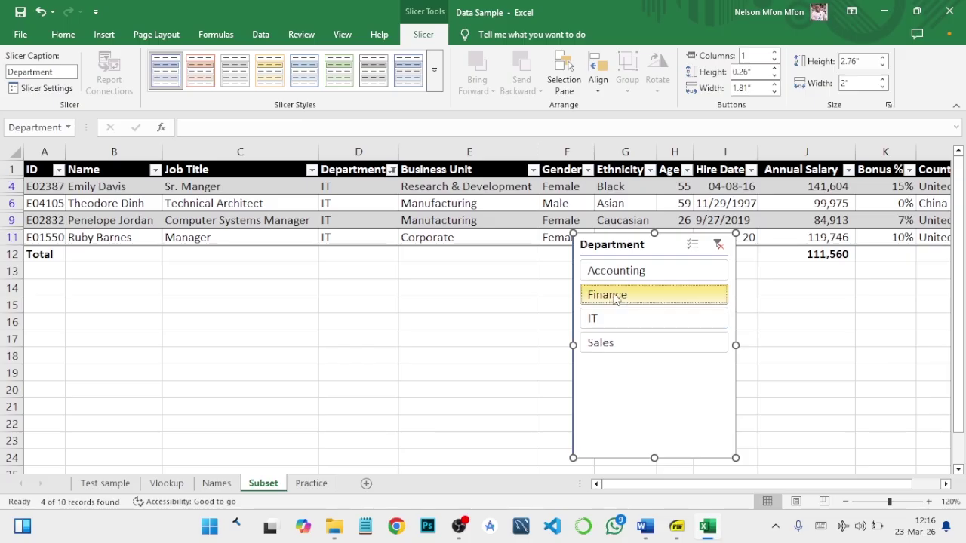
left_click(623, 274)
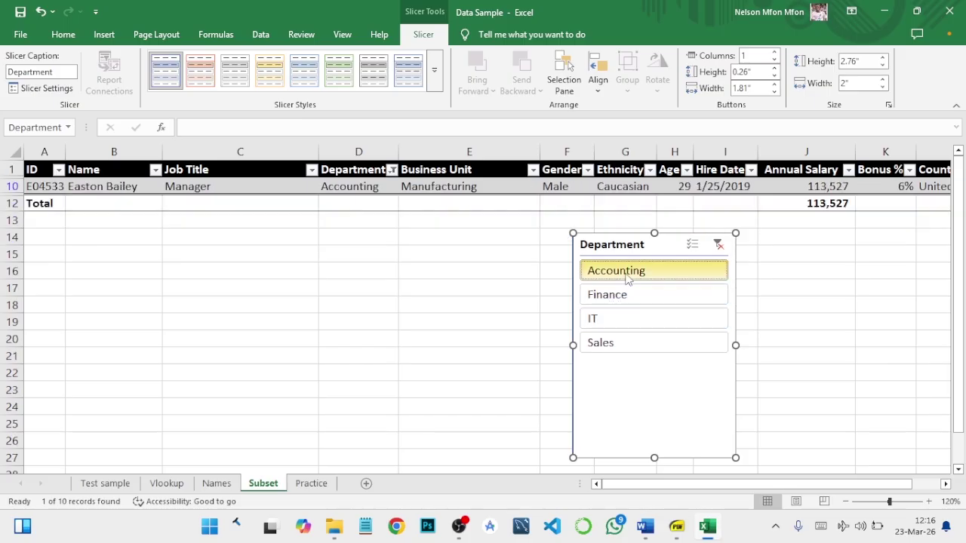
left_click(719, 245)
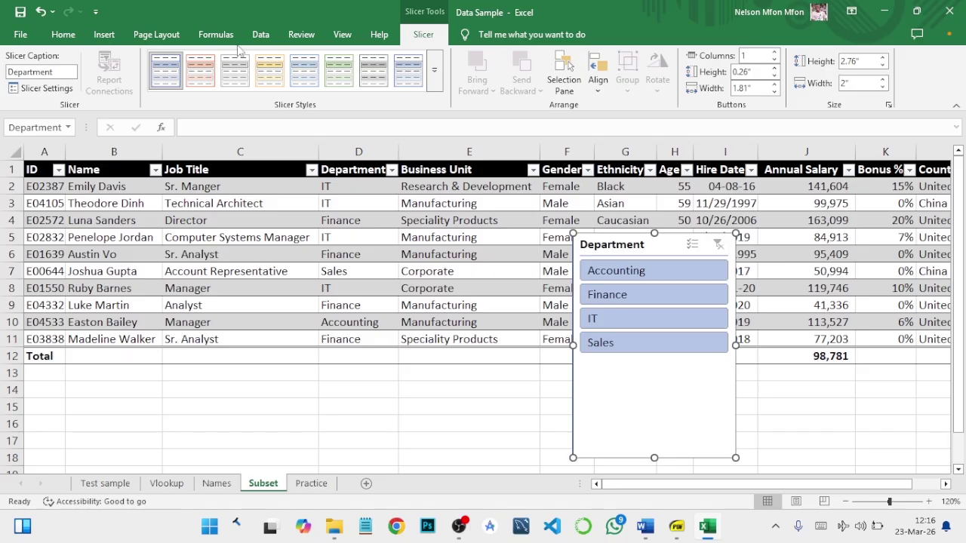
Insert a Gender slicer for the table and place it over the Job Title and Department columns, apart from the Department slicer.
left_click(329, 222)
left_click(105, 34)
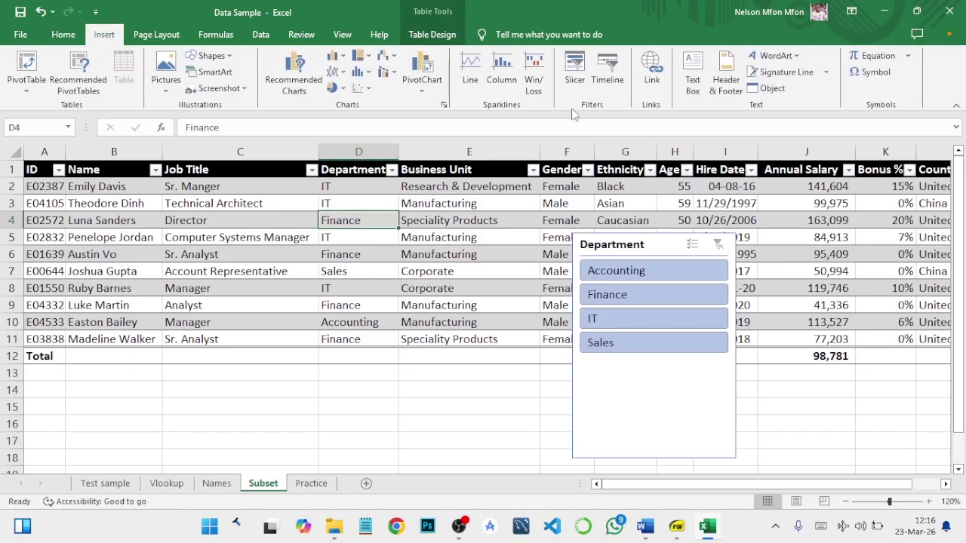
left_click(574, 74)
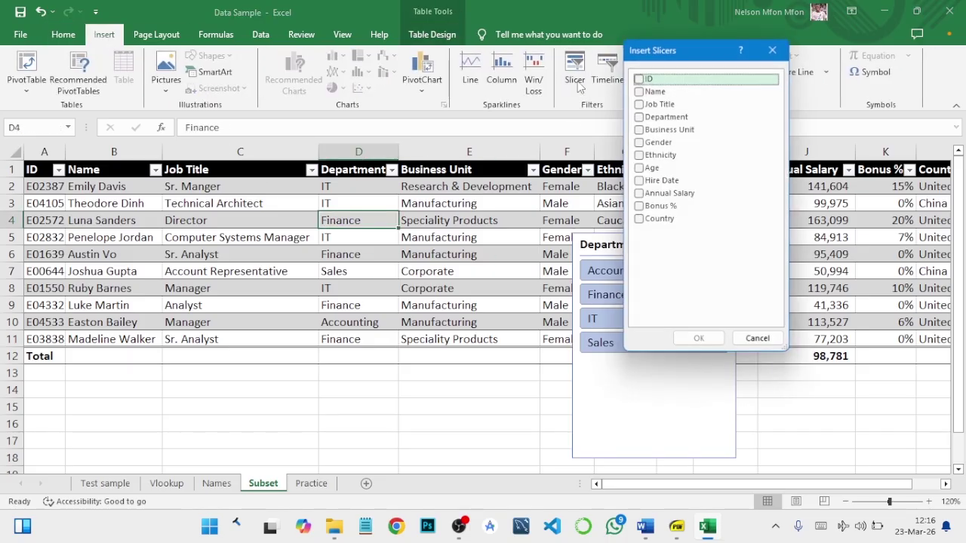
left_click(639, 142)
left_click(698, 339)
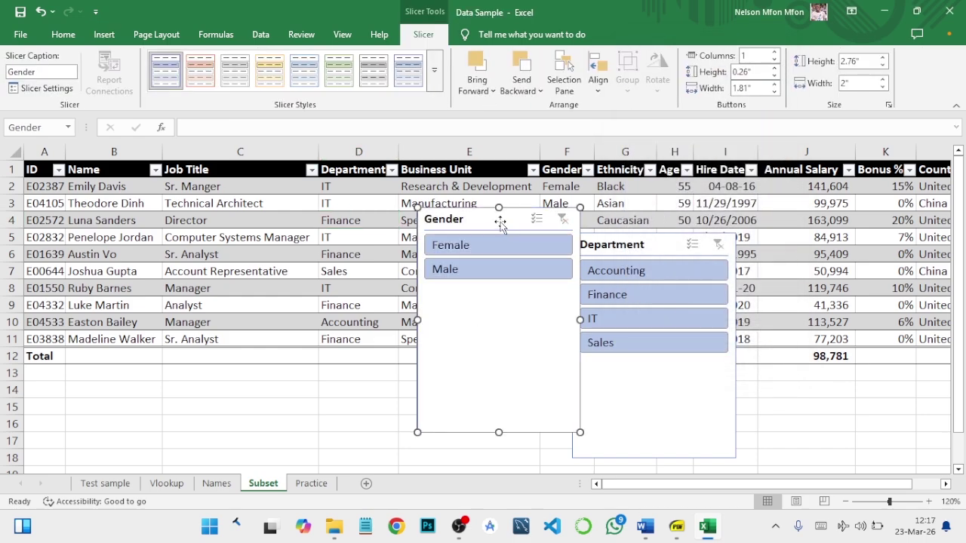
left_click_drag(499, 220, 292, 268)
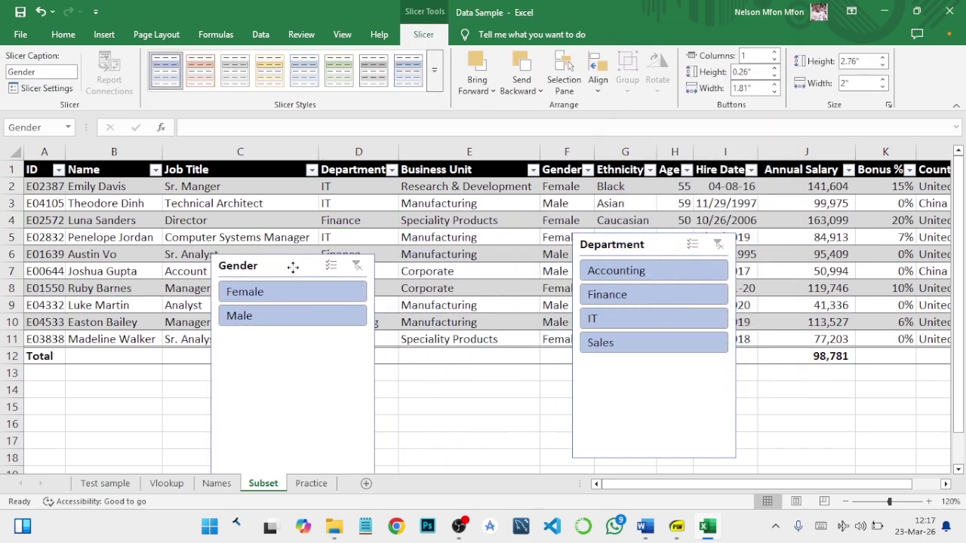
Combine both slicers to filter the table by Male and IT, switch to Female and IT, and finish on Female and Finance.
left_click(249, 317)
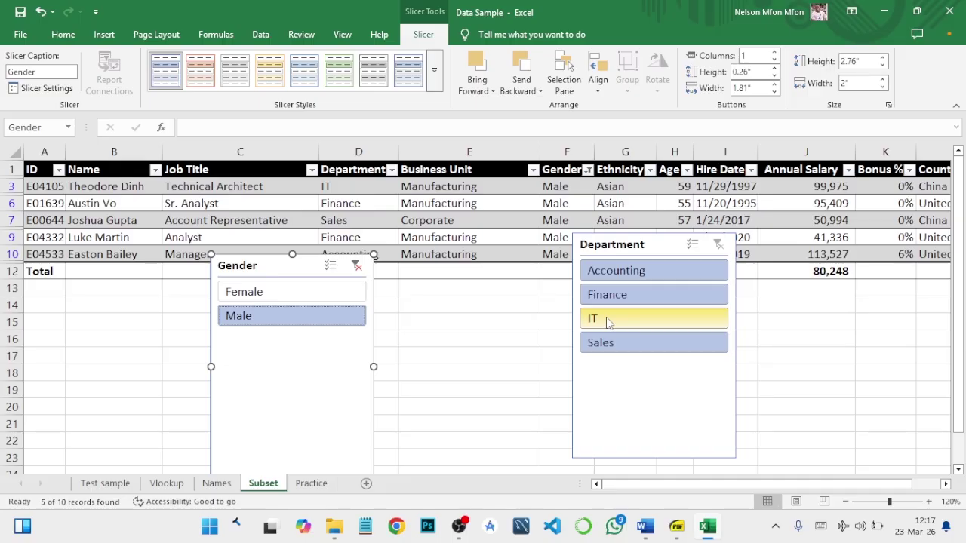
left_click(608, 321)
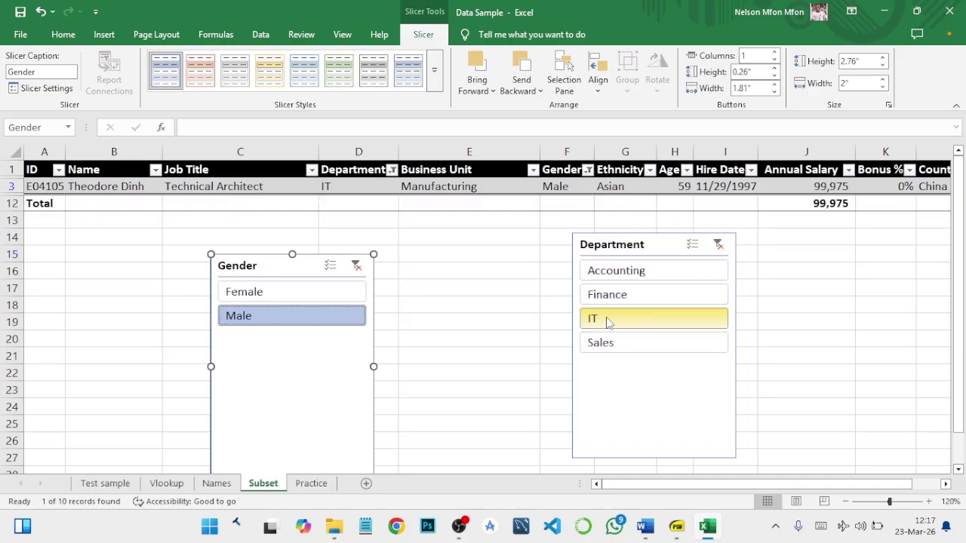
left_click(337, 292)
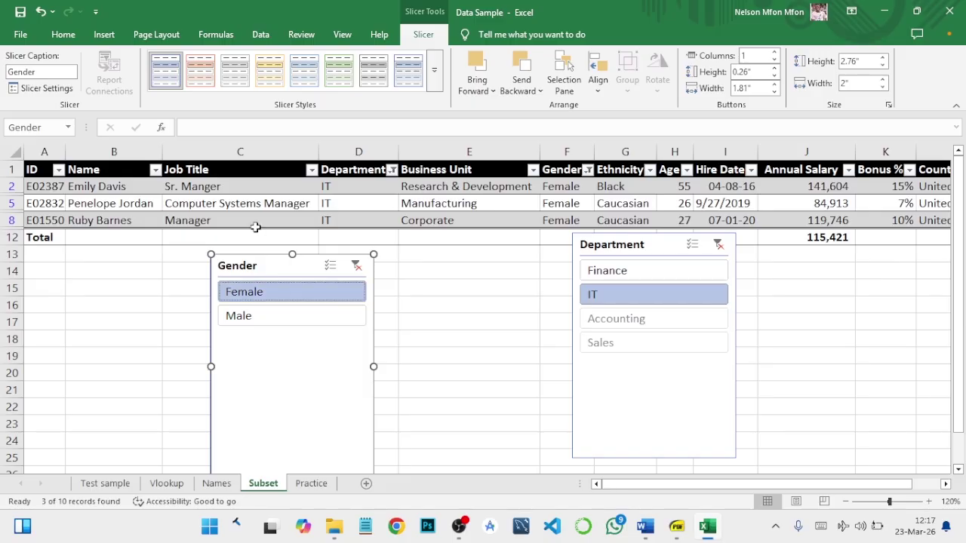
left_click(613, 278)
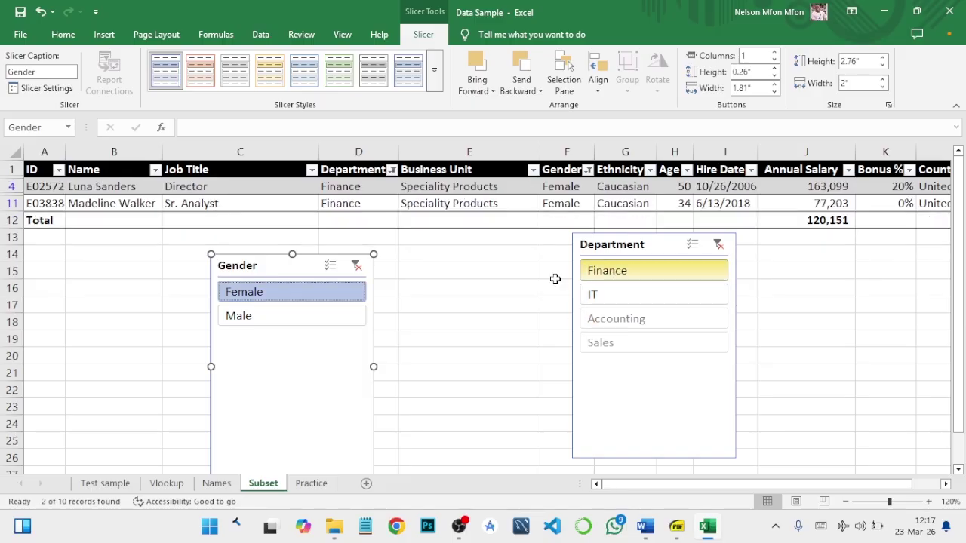
Clear the filters of both slicers and move the Gender slicer over the Department and Business Unit columns, starting around row 5.
left_click(356, 265)
left_click(717, 245)
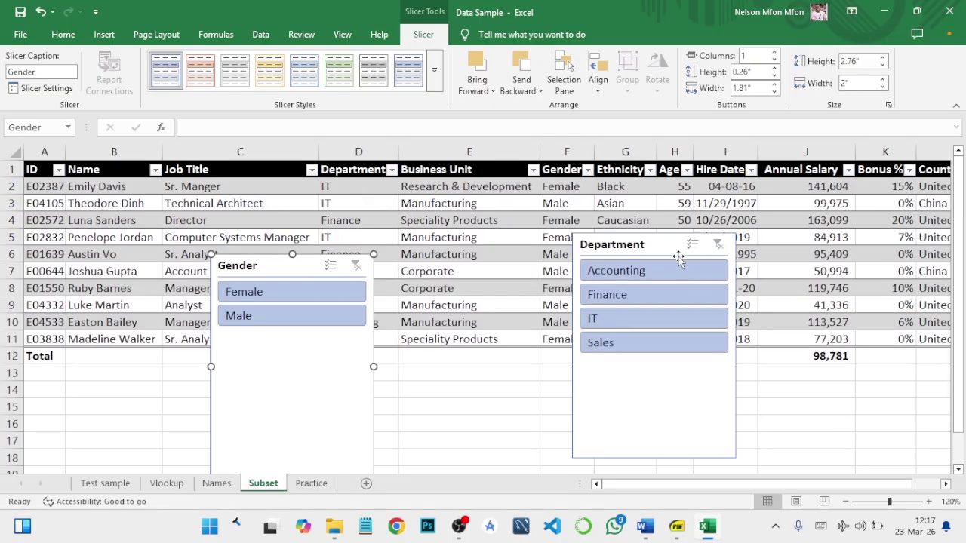
left_click_drag(305, 264, 413, 240)
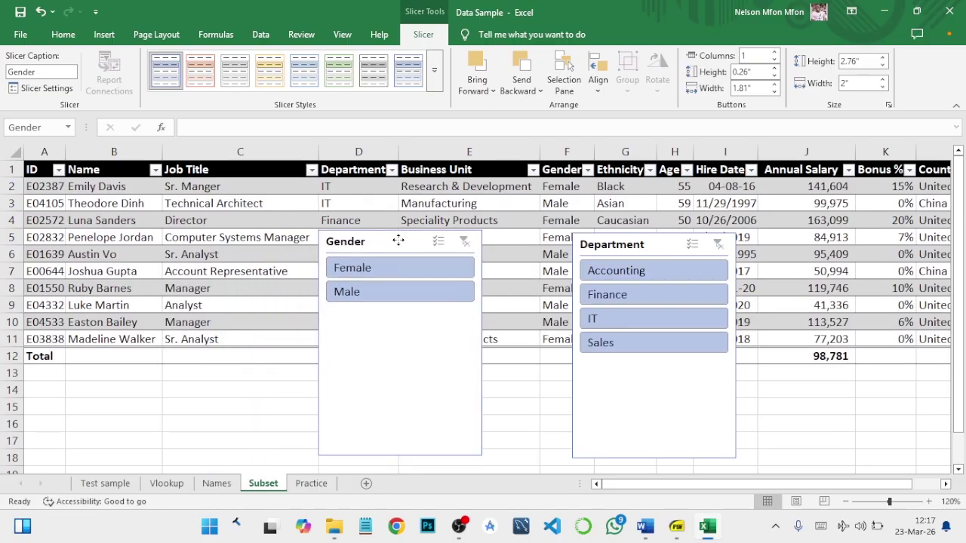
Format the Gender slicer with the dark orange style and two button columns, sized about 3.16" wide by 0.68" high.
left_click(435, 73)
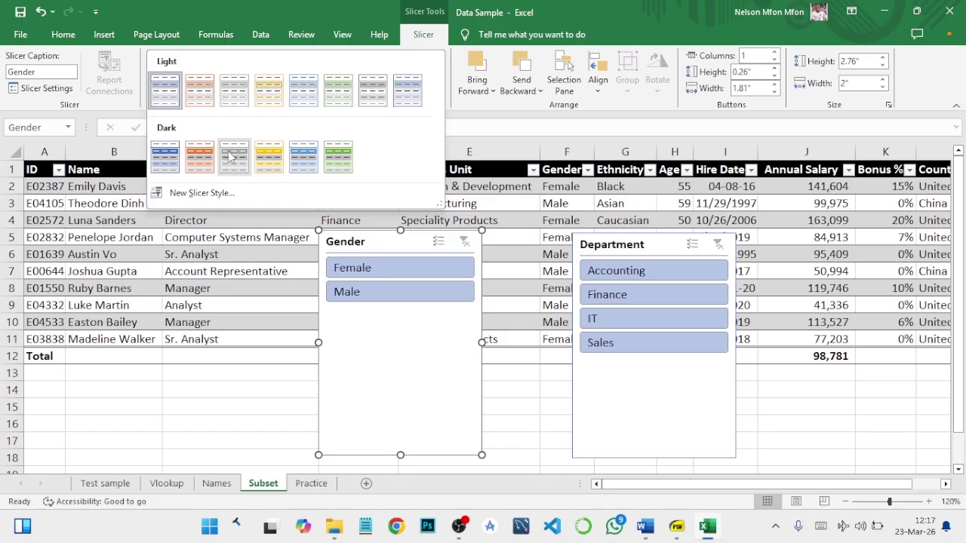
left_click(200, 154)
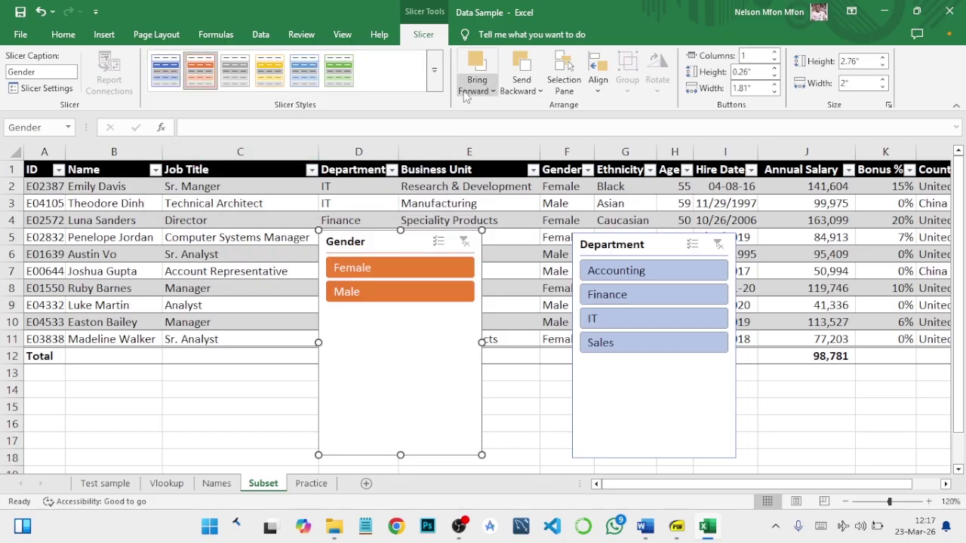
left_click(774, 52)
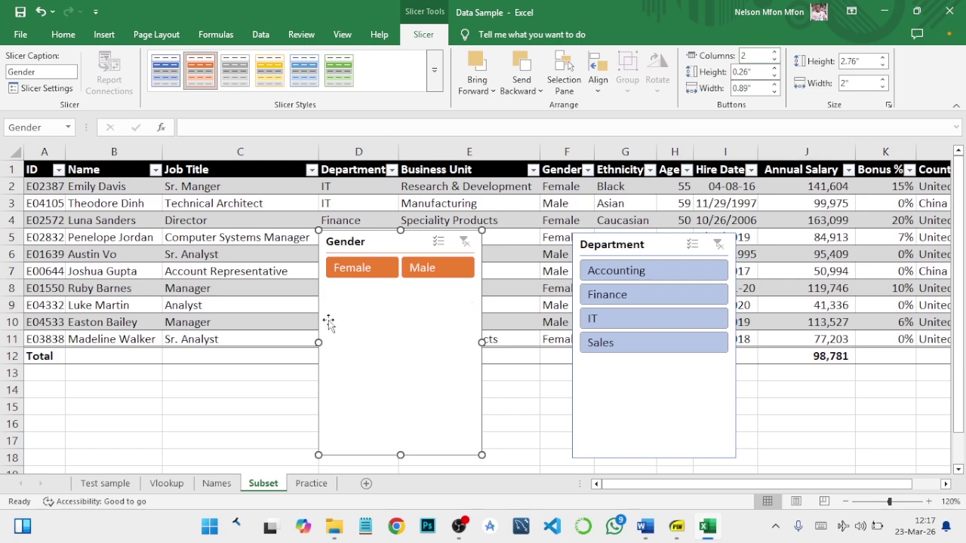
left_click_drag(317, 341, 224, 342)
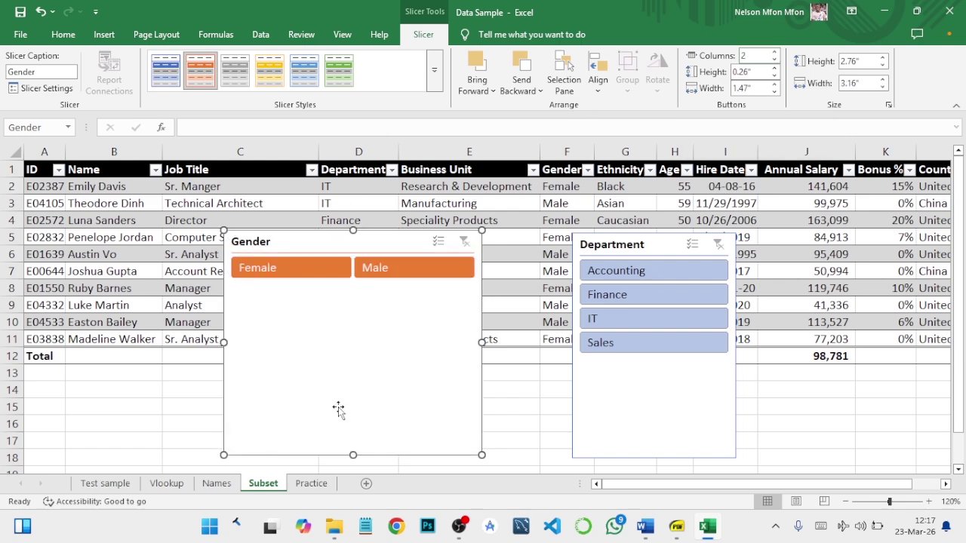
left_click_drag(352, 454, 362, 286)
Filter the table with the resized Gender slicer by Male and by Female, and clear its filter.
left_click(410, 273)
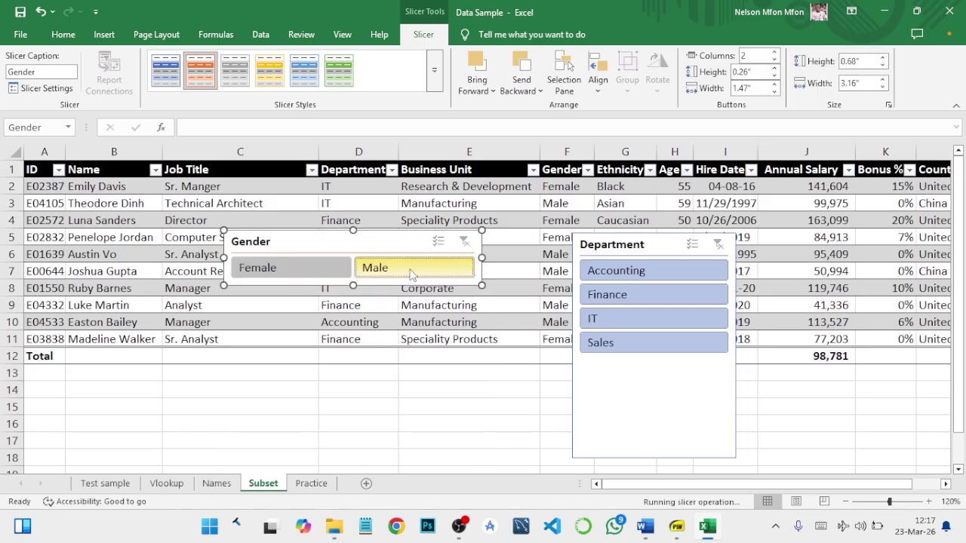
left_click(306, 273)
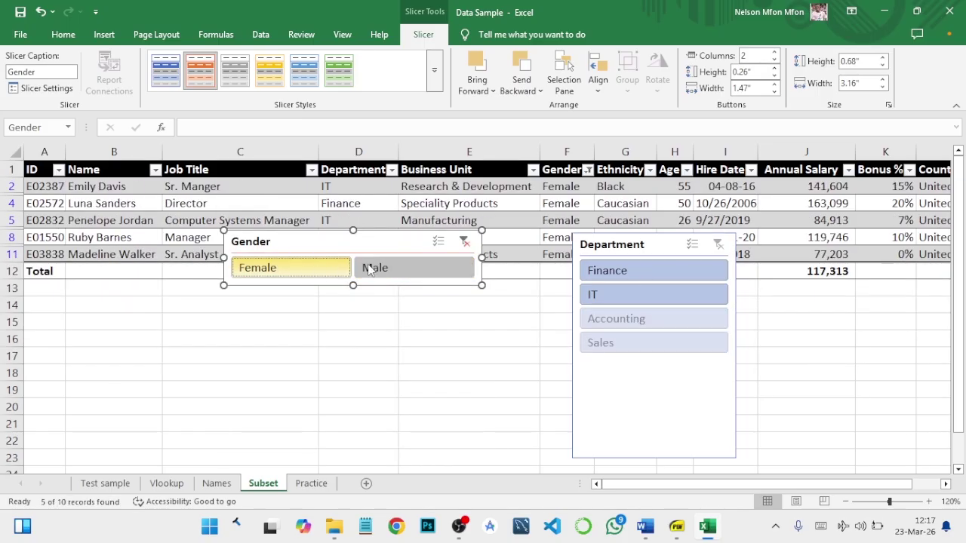
left_click(465, 242)
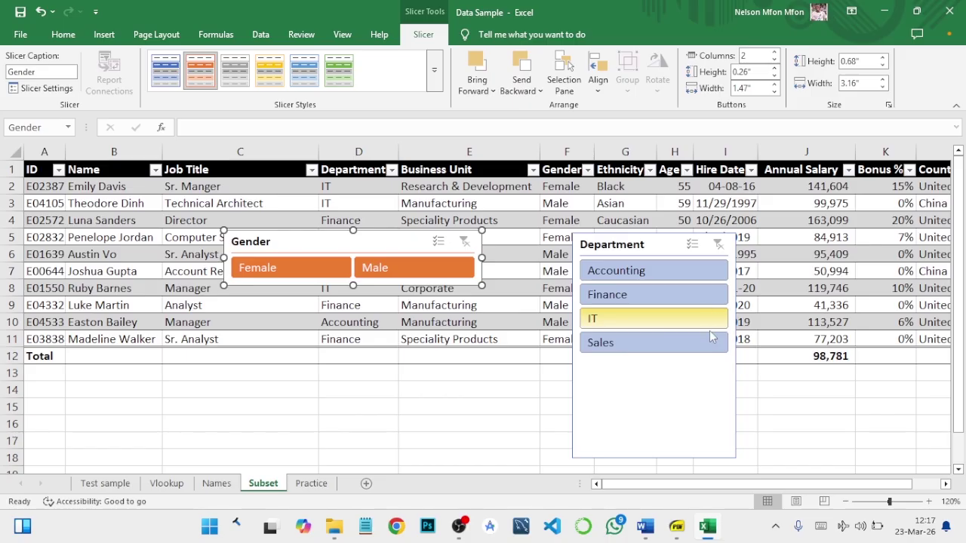